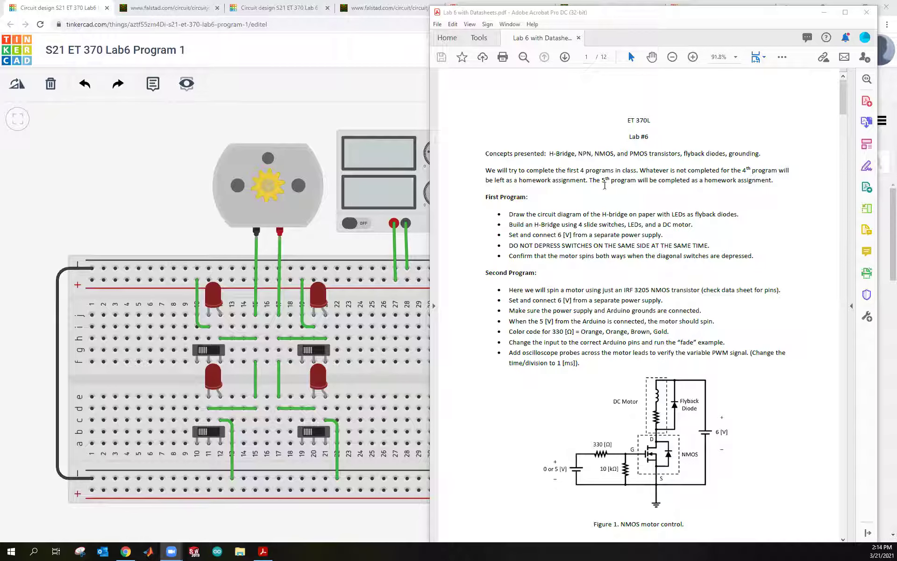
Highlight 'H-Bridge', the NPN, NMOS and PMOS transistors phrase, and 'flyback diodes' in the Concepts line.
drag(549, 153, 575, 154)
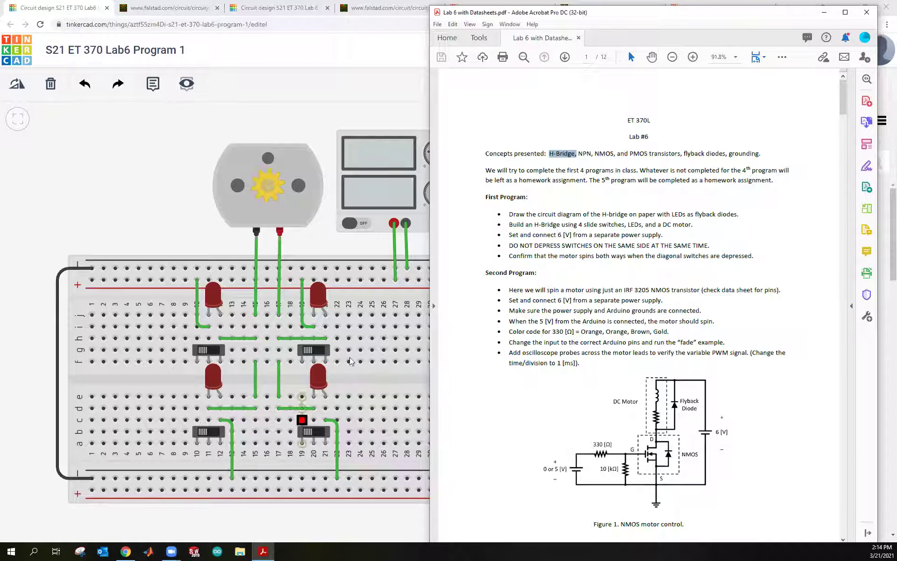
click(602, 162)
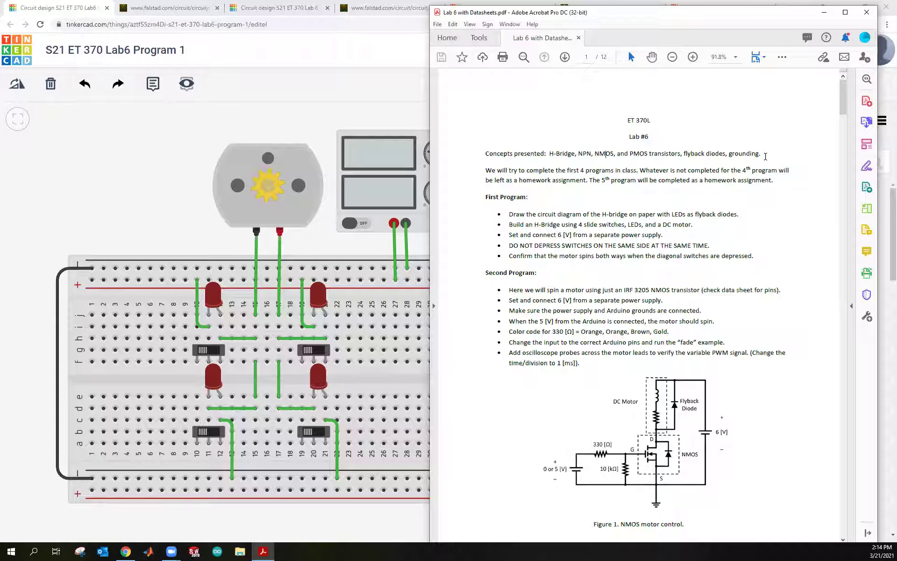
drag(579, 153, 694, 153)
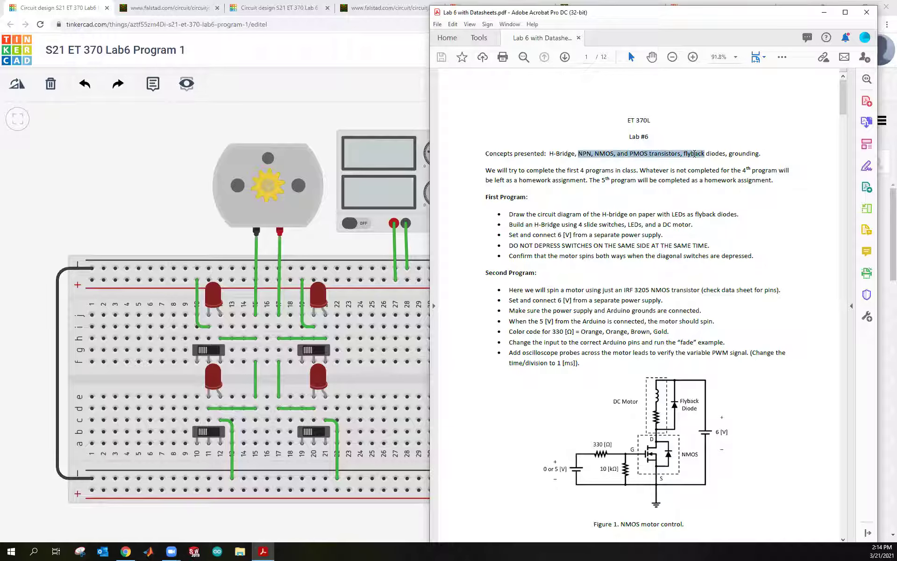
click(721, 163)
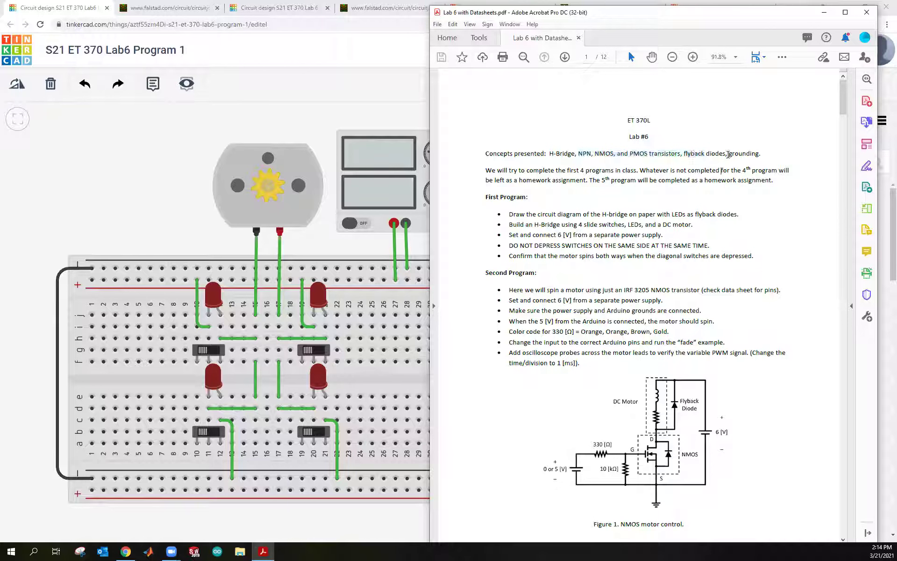
mouse_move(728, 154)
mouse_down()
mouse_move(695, 155)
mouse_move(734, 154)
mouse_up()
click(768, 165)
Scroll through the handout, marking the First Program list and the Fifth Program and Homework heading.
scroll(554, 206, down, 1)
drag(540, 170, 562, 257)
scroll(562, 262, down, 10)
scroll(545, 240, down, 17)
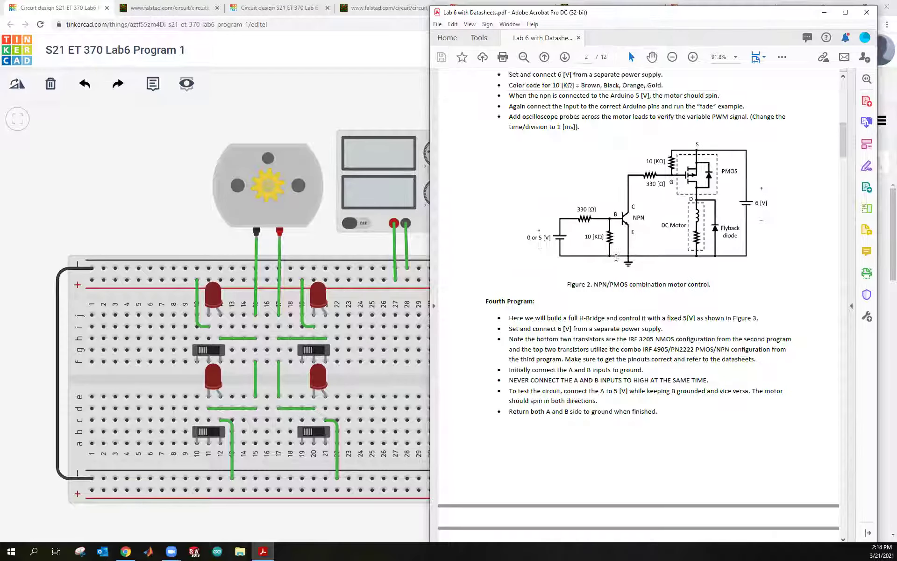
drag(486, 289, 641, 308)
click(603, 338)
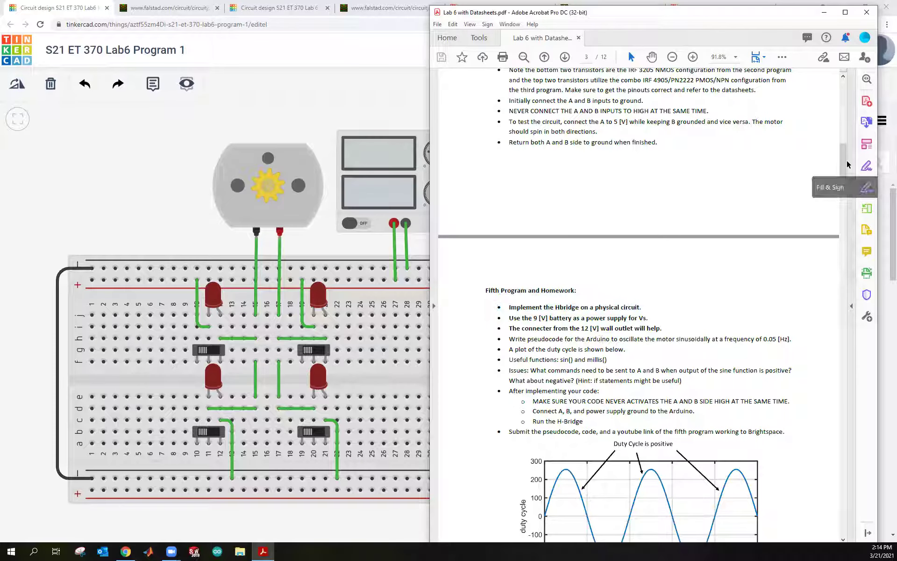
Scroll back to page 1 and mark the 'H-bridge on paper' phrase in the First Program bullets.
drag(844, 161, 837, 75)
click(582, 235)
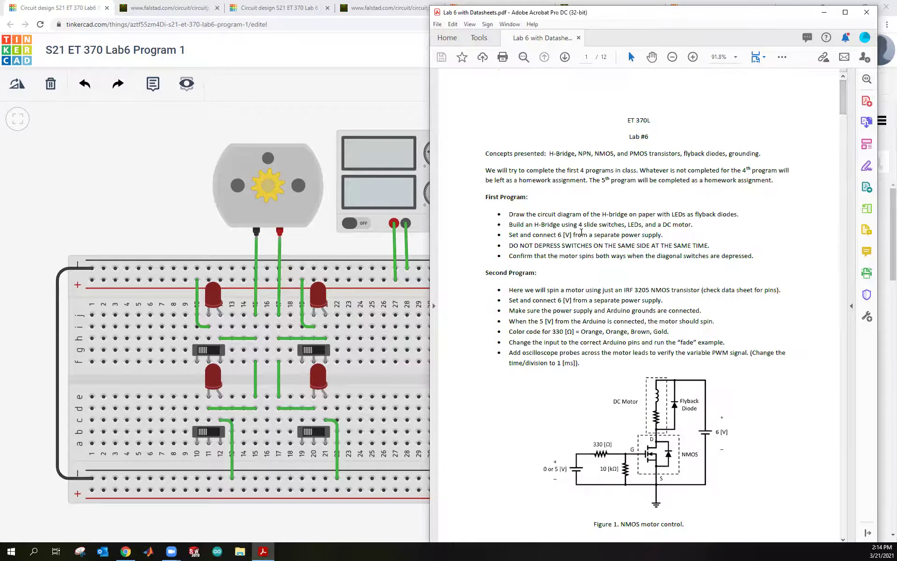
drag(592, 215, 670, 215)
click(638, 252)
click(600, 224)
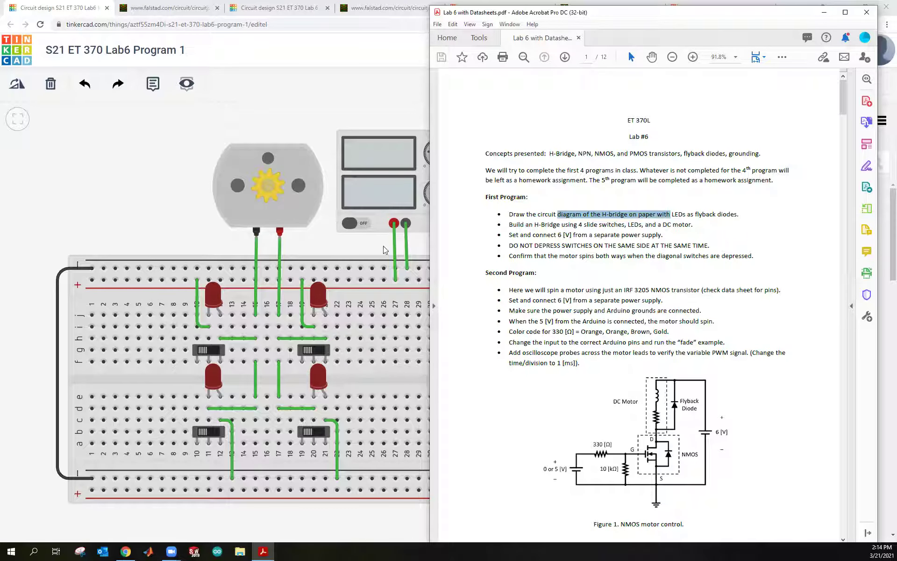
click(702, 227)
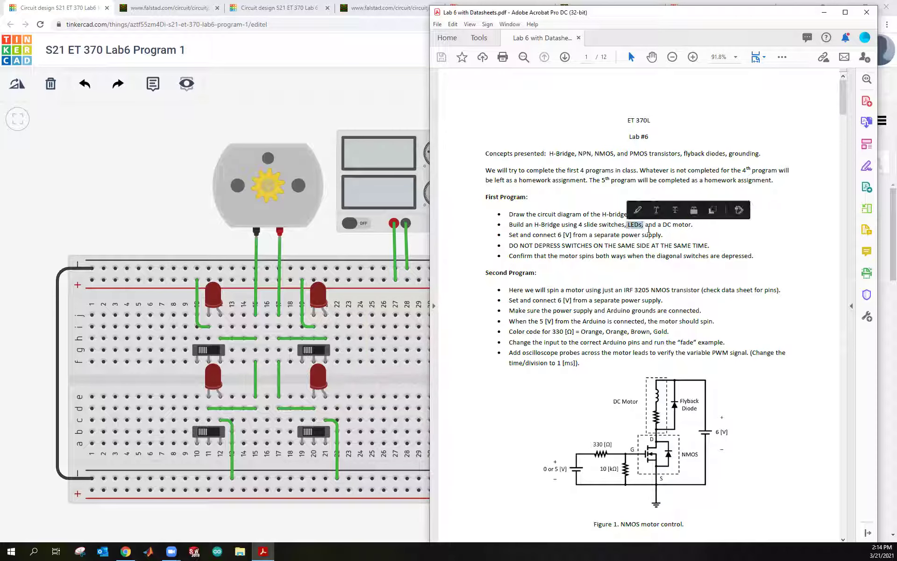
Mark 'switches, LEDs' in the second bullet and 'flyback diodes' in the Concepts line.
click(643, 227)
drag(622, 229, 600, 226)
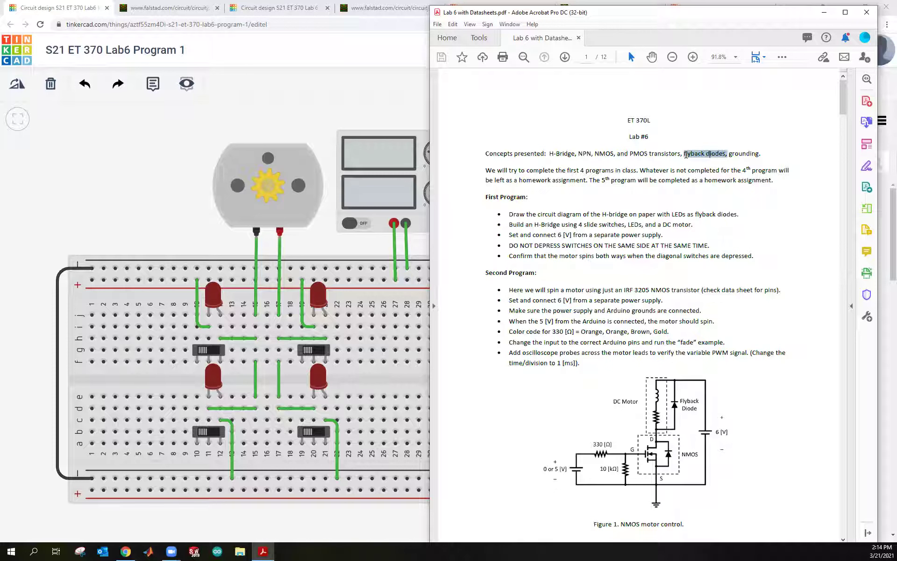
drag(728, 154, 684, 154)
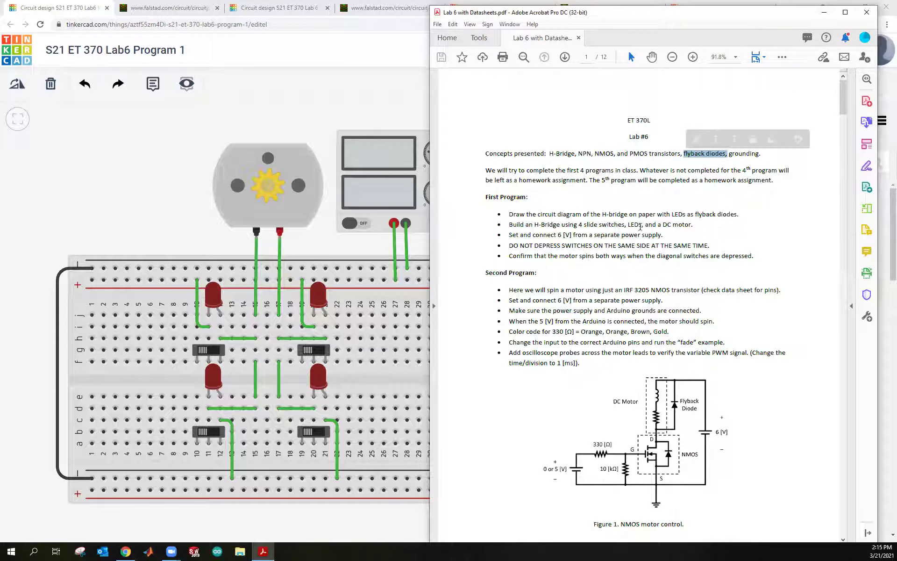
drag(644, 226, 600, 226)
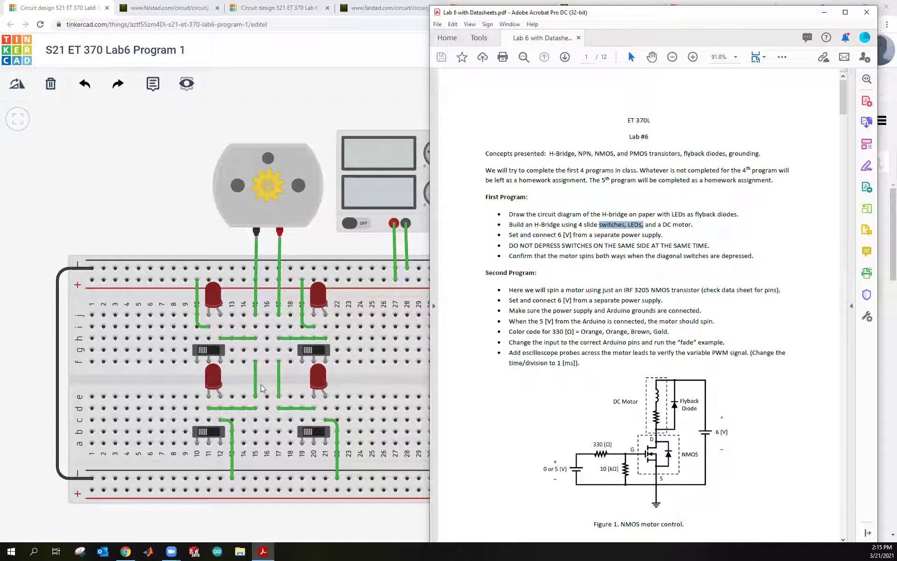
click(686, 255)
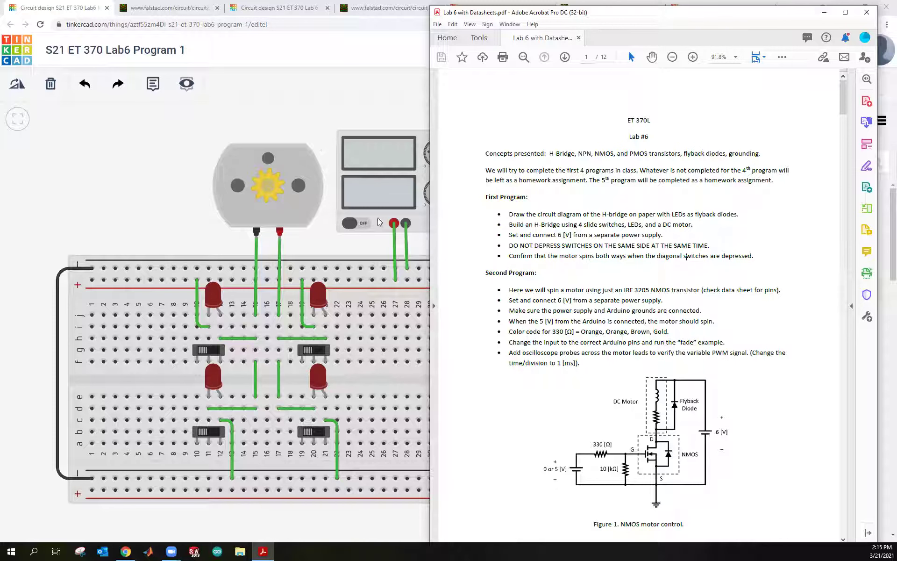
Start the H-bridge simulation and check the bench power supply's voltage and current settings.
click(254, 161)
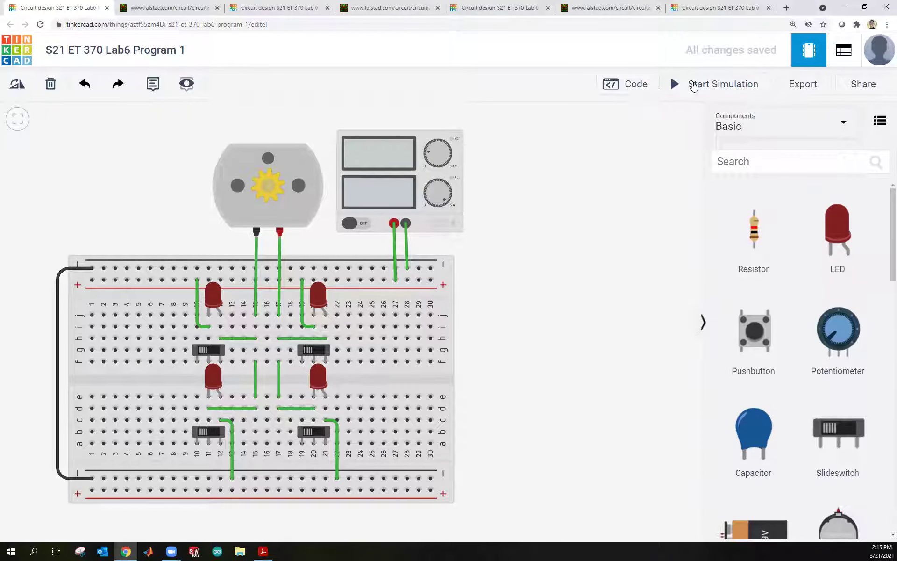
click(694, 86)
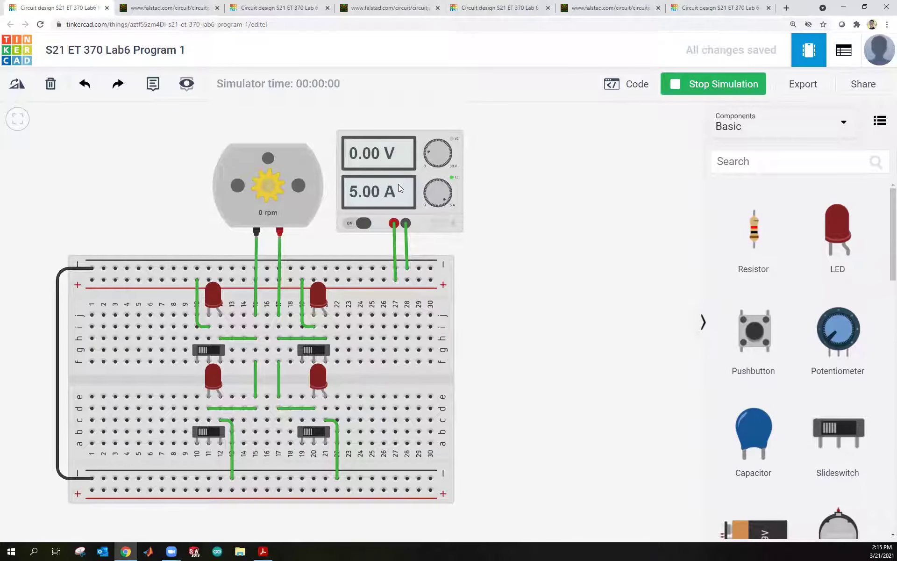
click(386, 176)
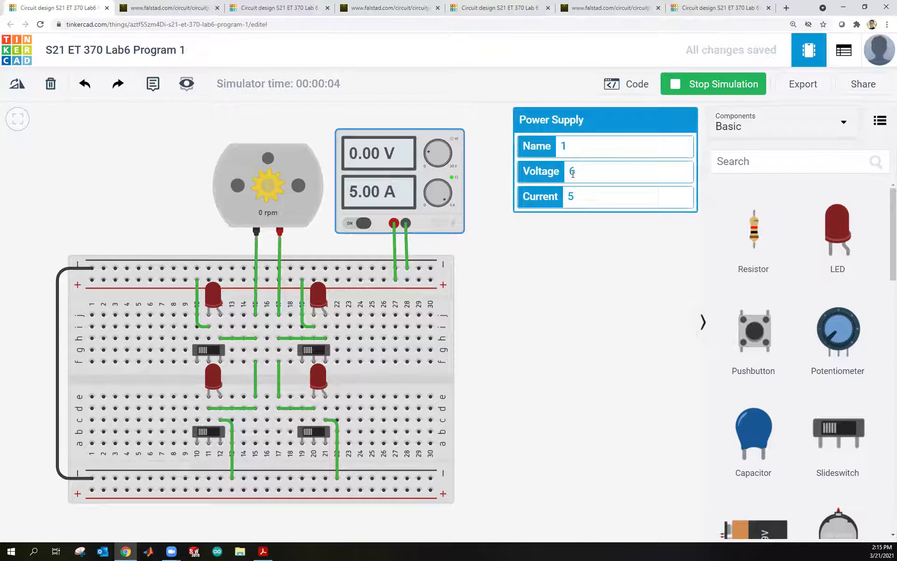
click(555, 277)
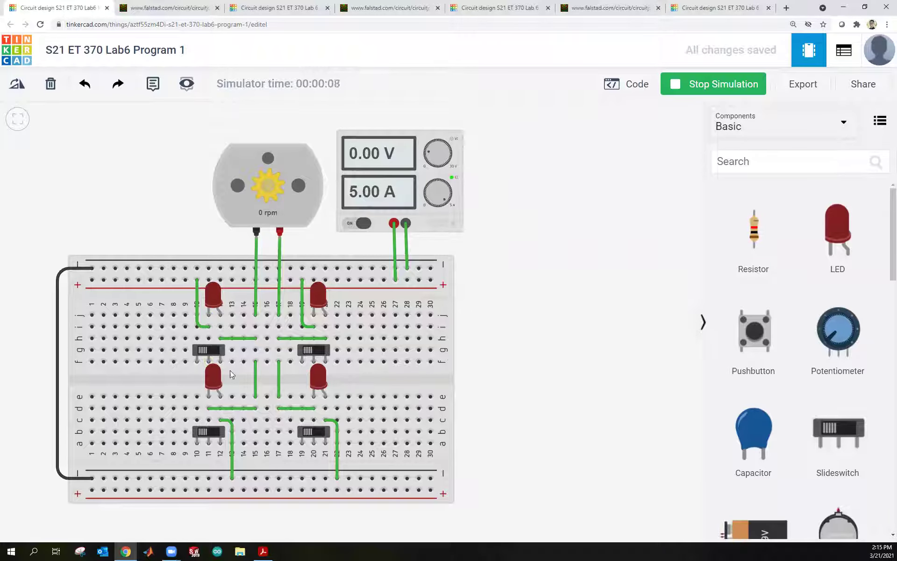
Close the upper-left and lower-right switches to spin the motor, then open them again.
click(211, 354)
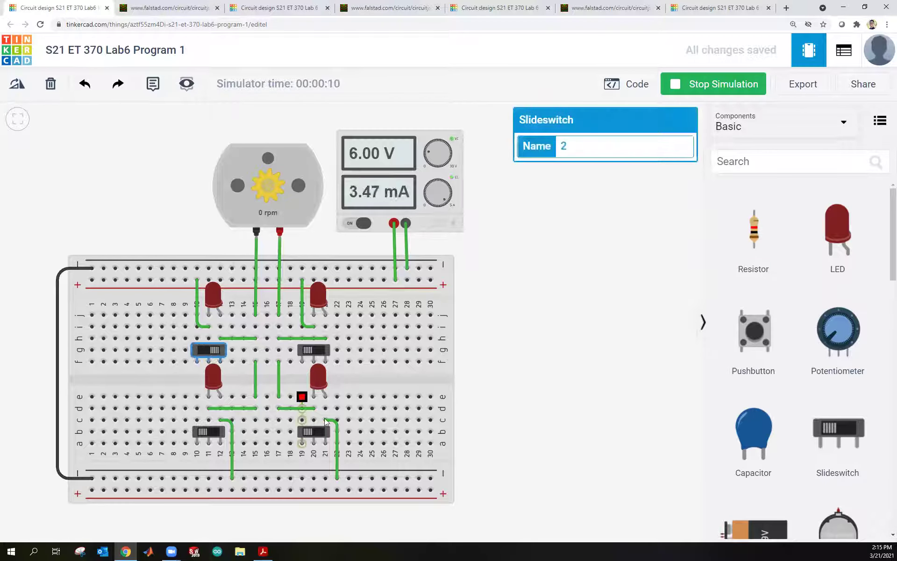
click(318, 433)
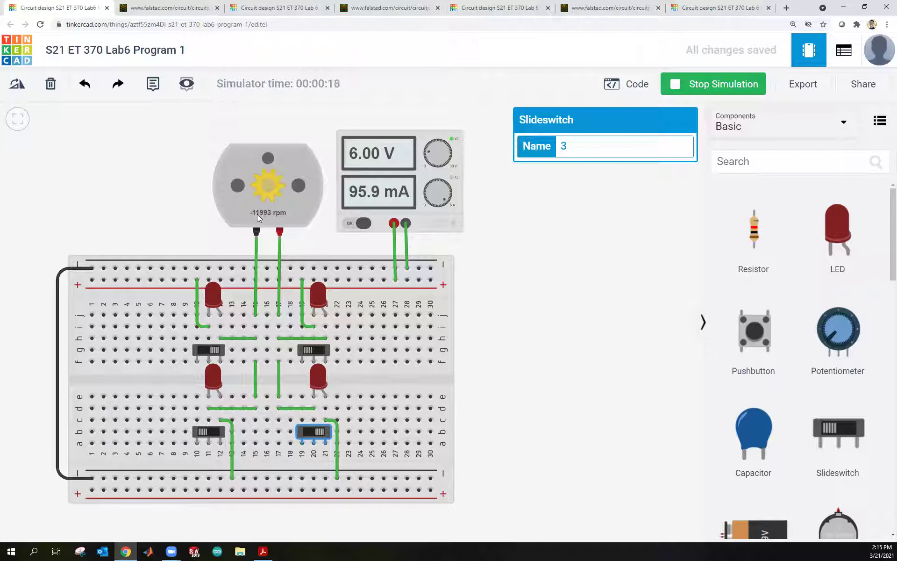
click(310, 432)
click(206, 353)
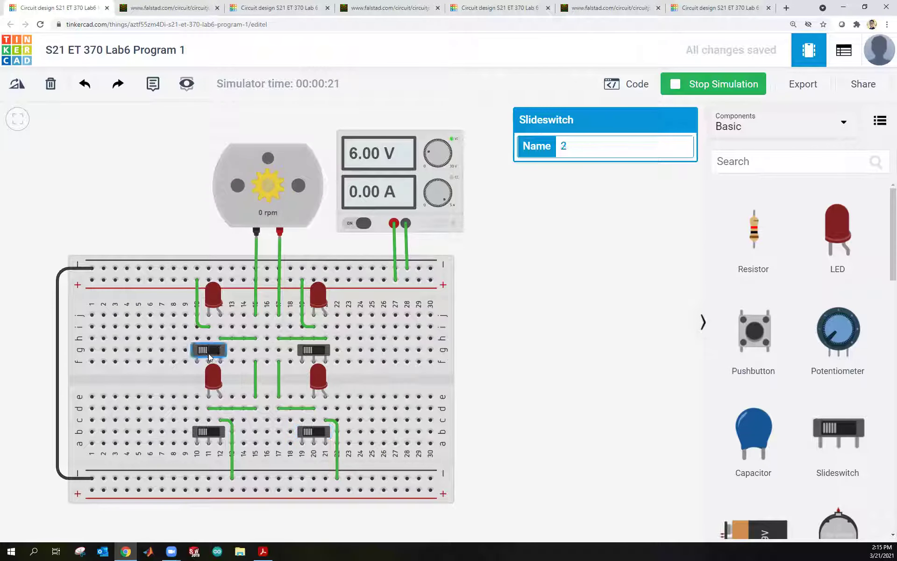
Close the lower-left and upper-right switches to reverse the motor, open them, and stop simulating.
click(214, 432)
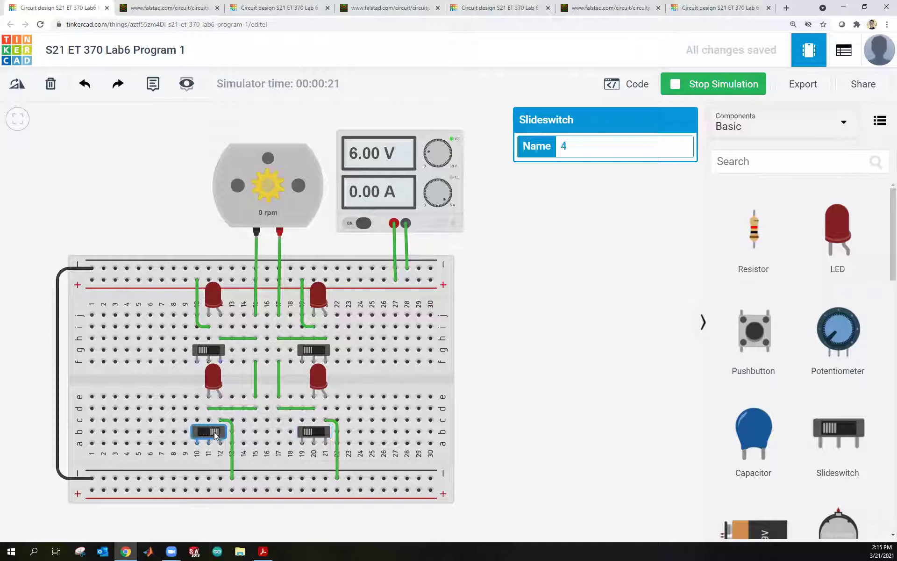
click(317, 349)
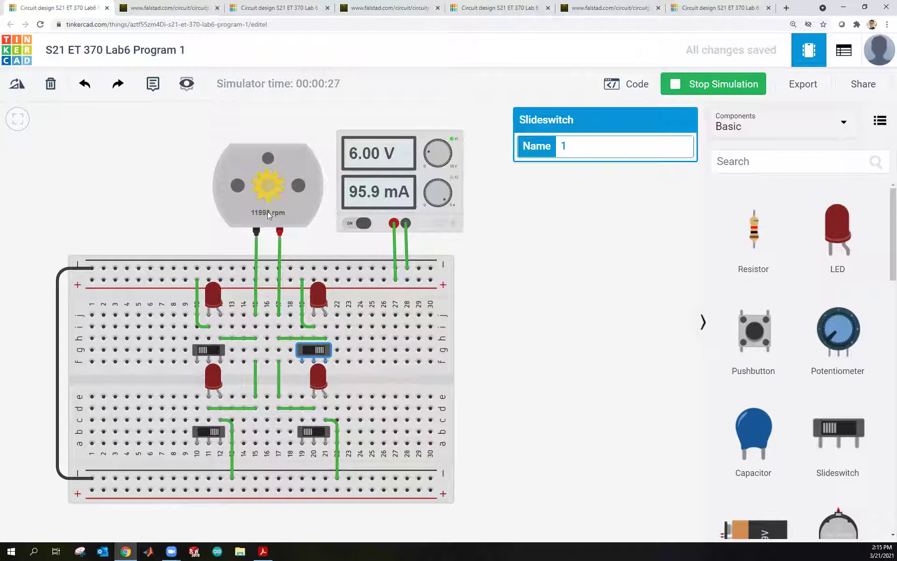
click(310, 349)
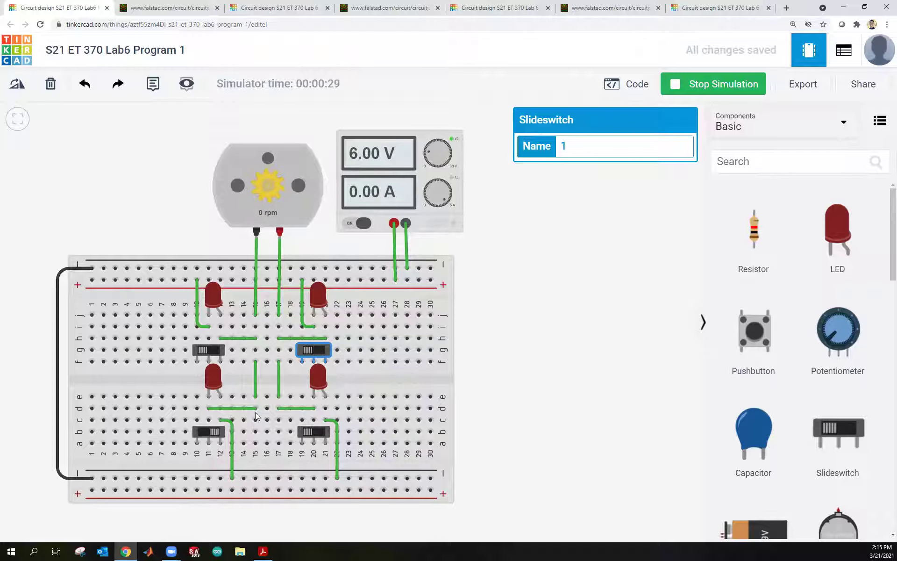
click(205, 433)
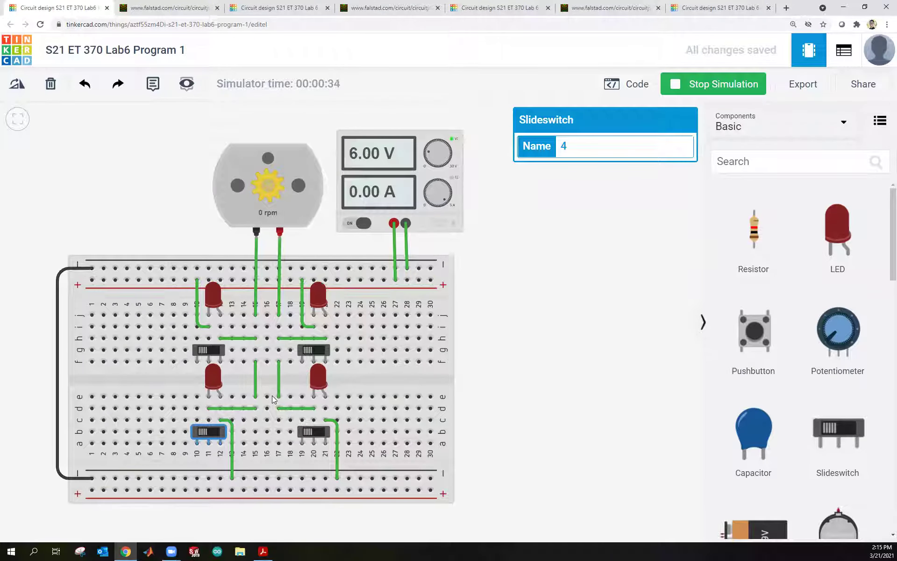
click(697, 86)
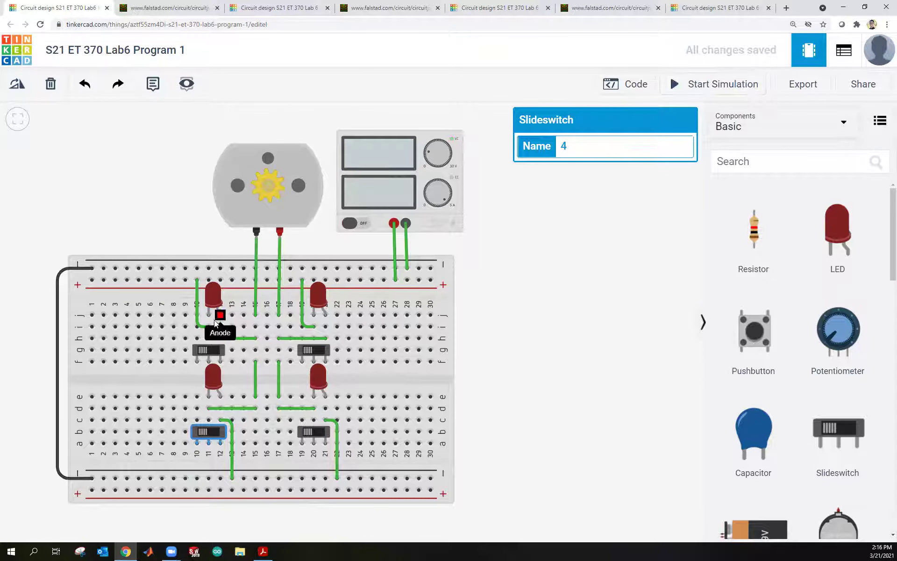
Bring up the Lab 6 handout, scroll to Figure 3's full H-bridge, then back to the Second Program.
click(263, 552)
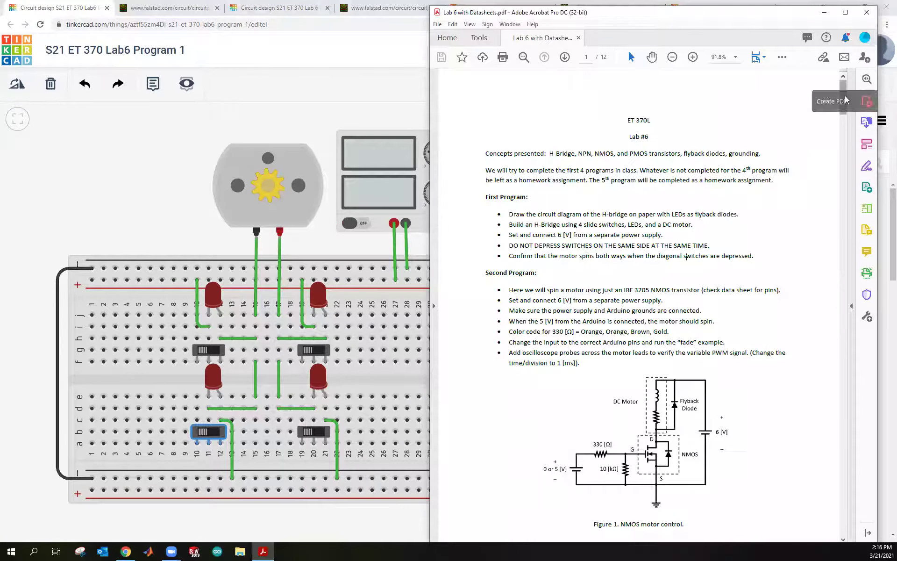
scroll(838, 164, down, 5)
drag(838, 165, 831, 241)
scroll(547, 208, up, 10)
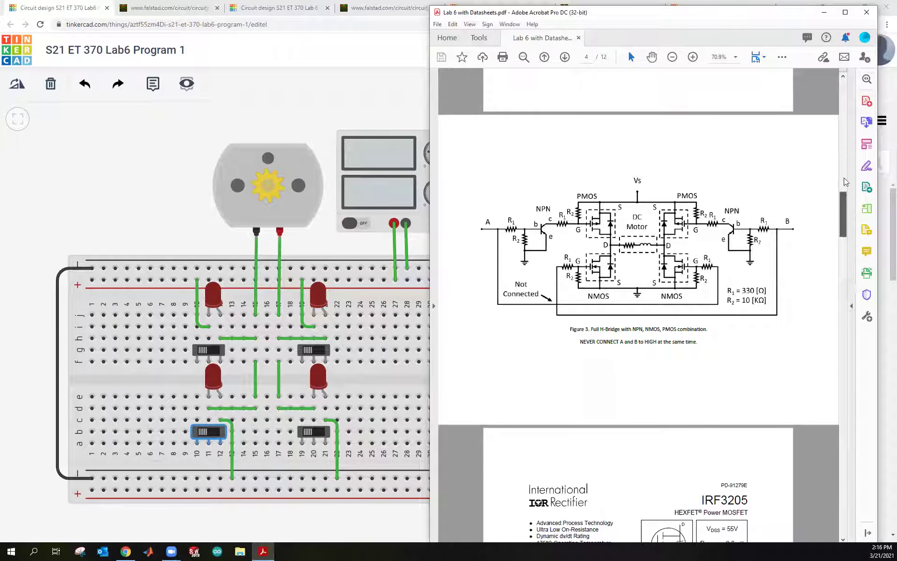
drag(844, 223, 839, 102)
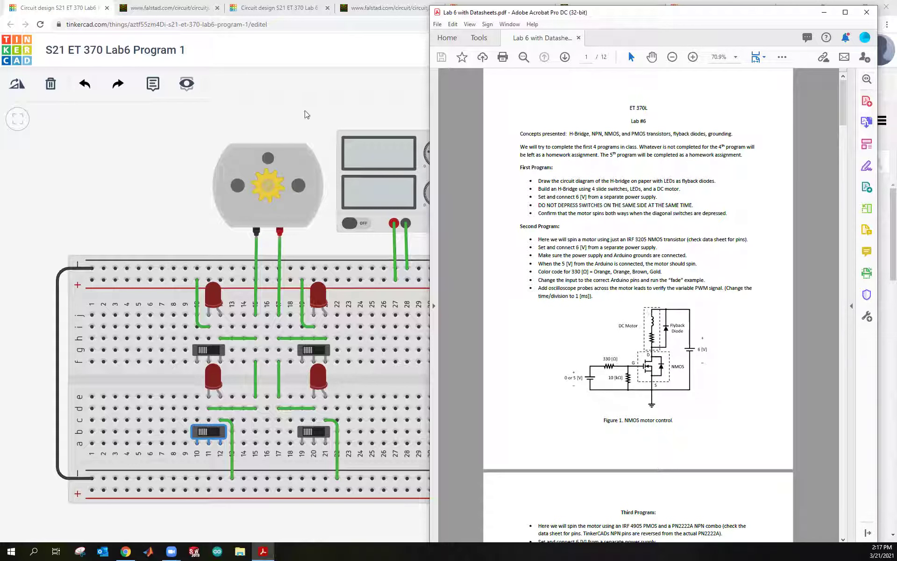
Run the Falstad NMOS circuit, sweep the input Voltage slider to maximum and back to minimum, then stop.
click(166, 9)
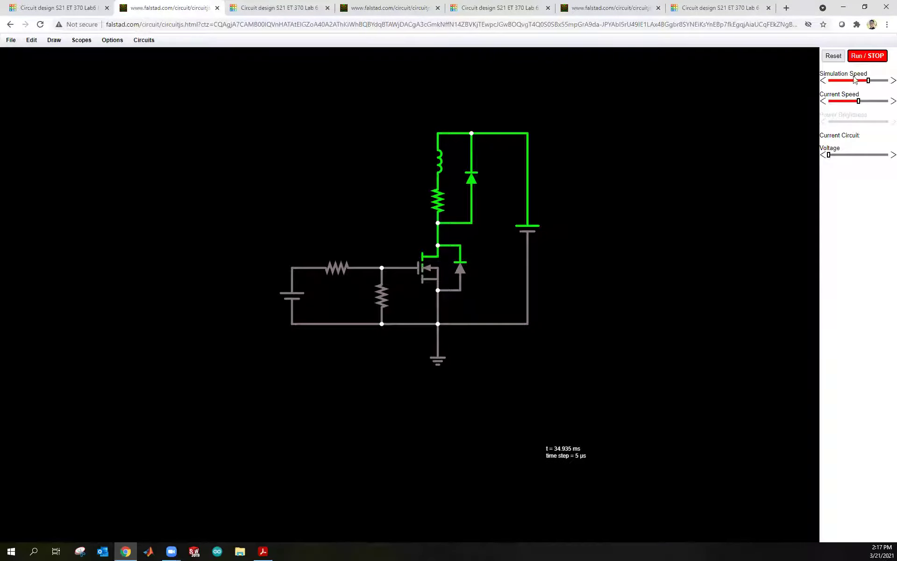
click(862, 56)
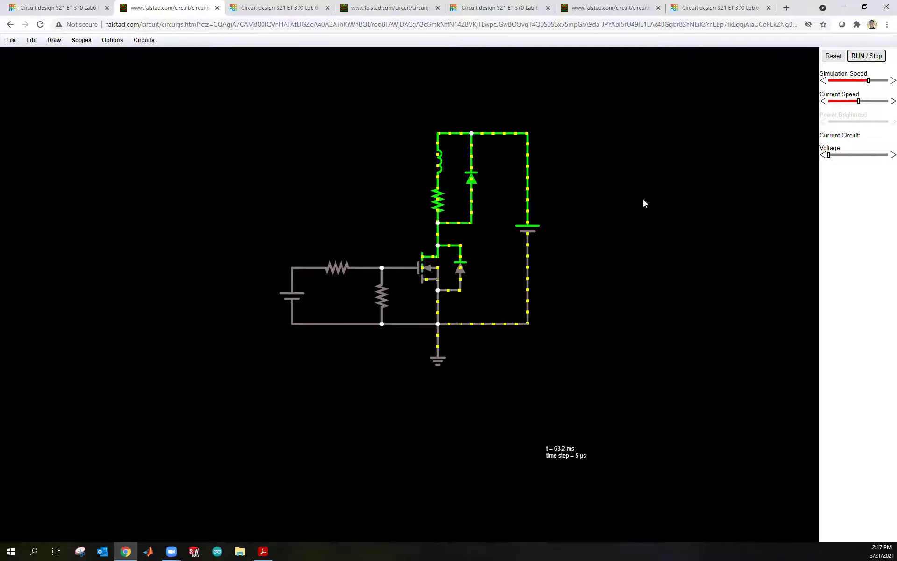
click(283, 280)
mouse_move(410, 264)
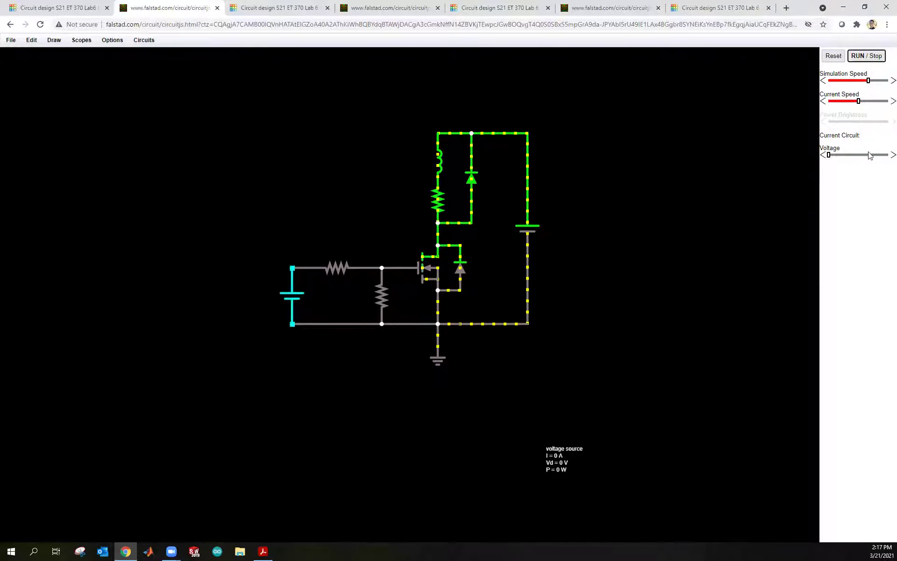
drag(830, 157, 888, 155)
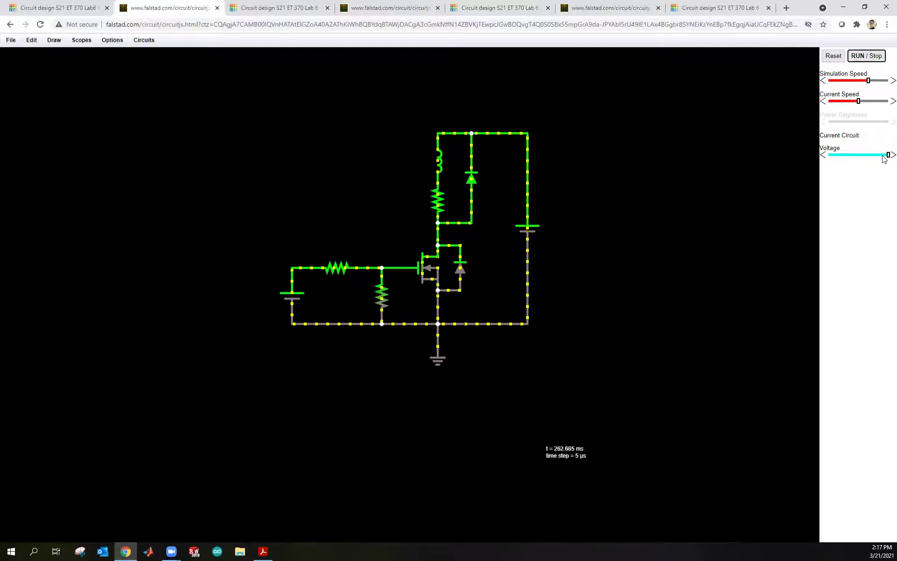
drag(888, 154, 825, 157)
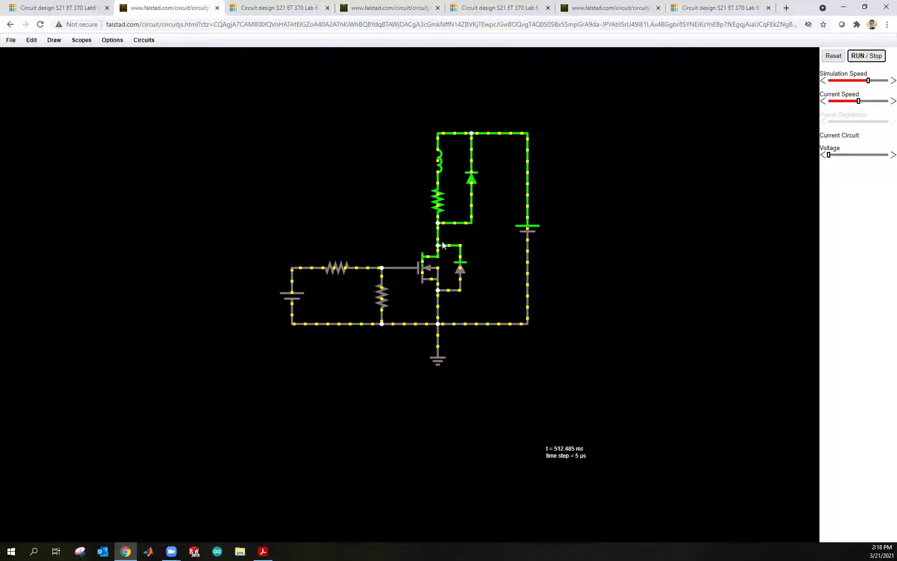
click(872, 56)
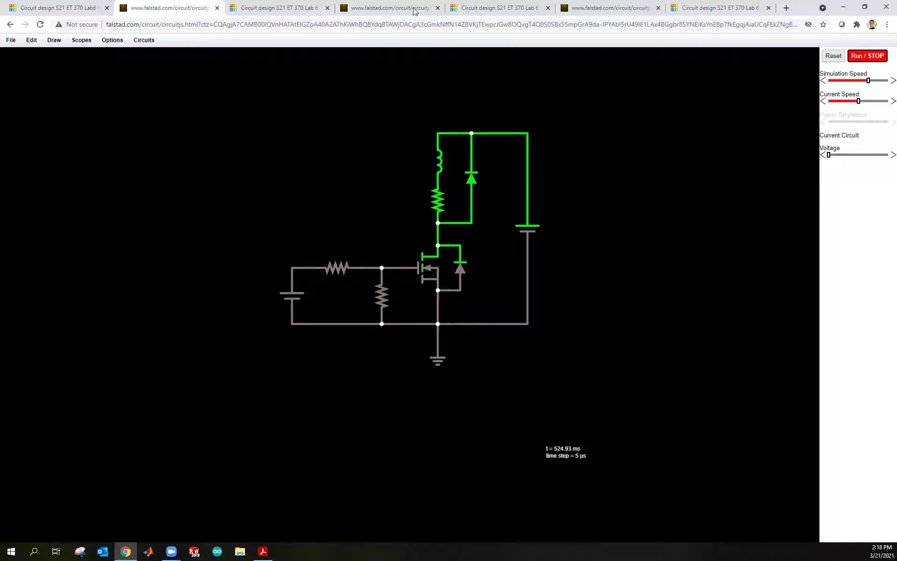
Open the Lab 6 Second Program NMOS design, read both resistor values, and undo a breadboard move.
click(281, 10)
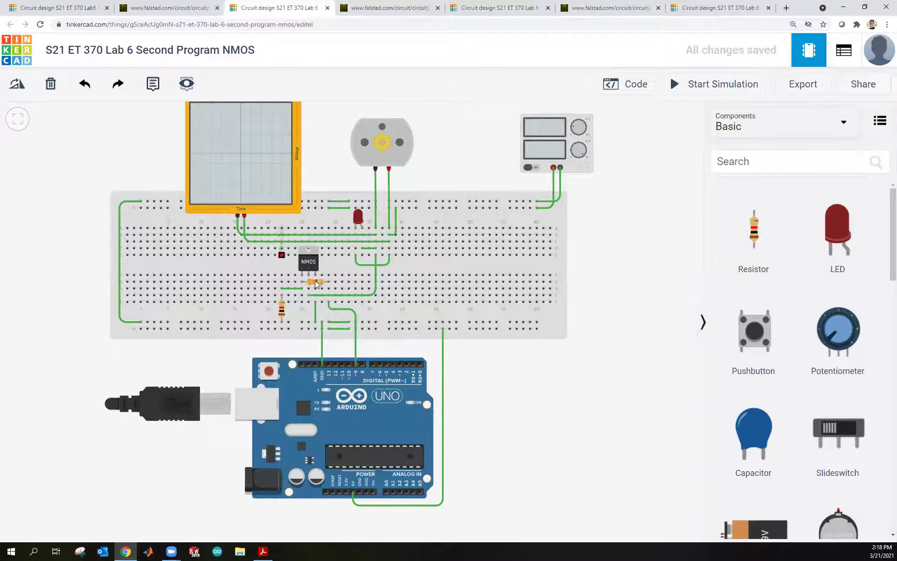
scroll(315, 280, up, 3)
scroll(277, 247, up, 3)
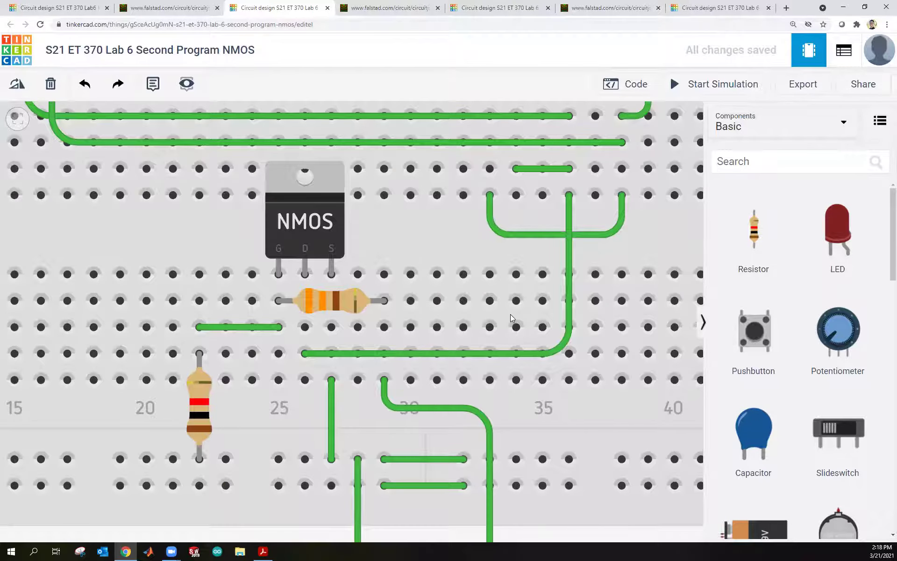
scroll(510, 316, down, 1)
scroll(511, 314, down, 3)
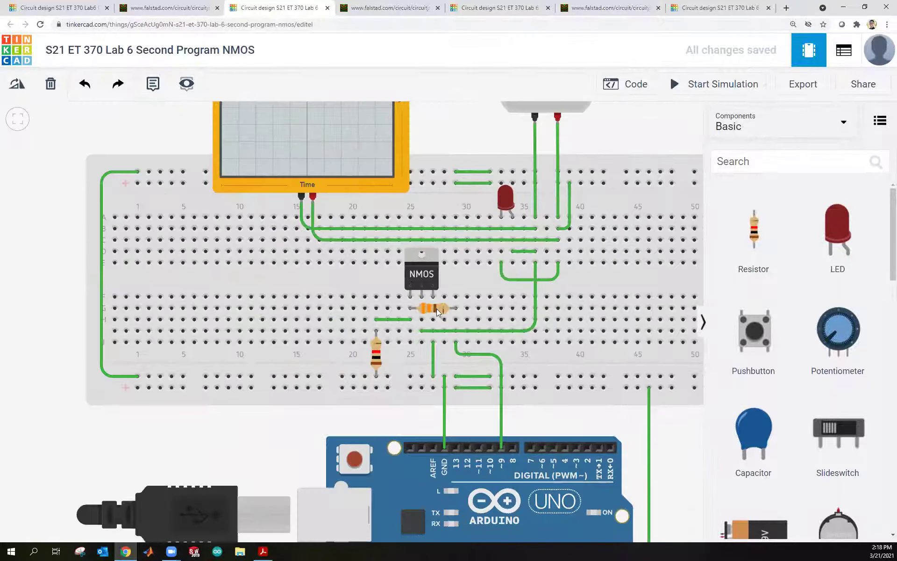
click(435, 308)
click(376, 359)
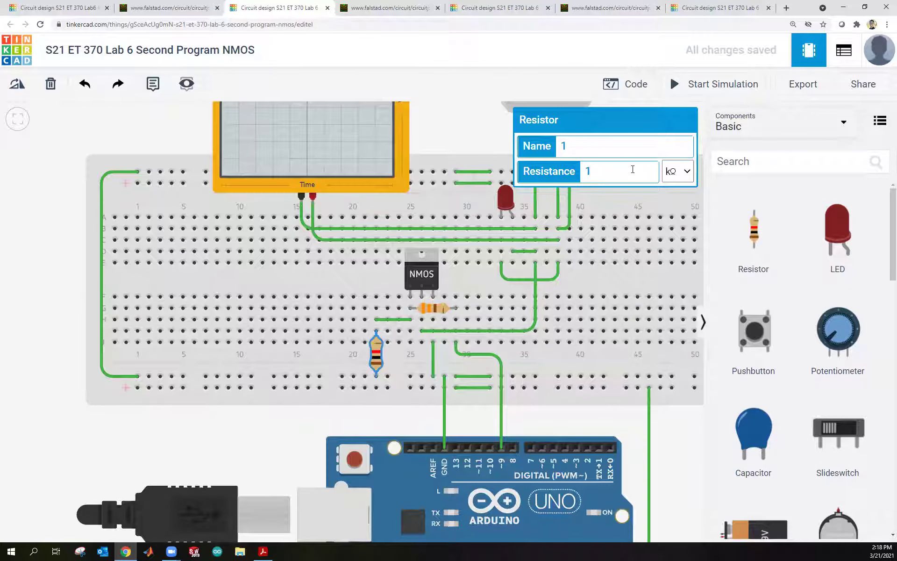
click(461, 136)
scroll(608, 301, down, 2)
click(575, 300)
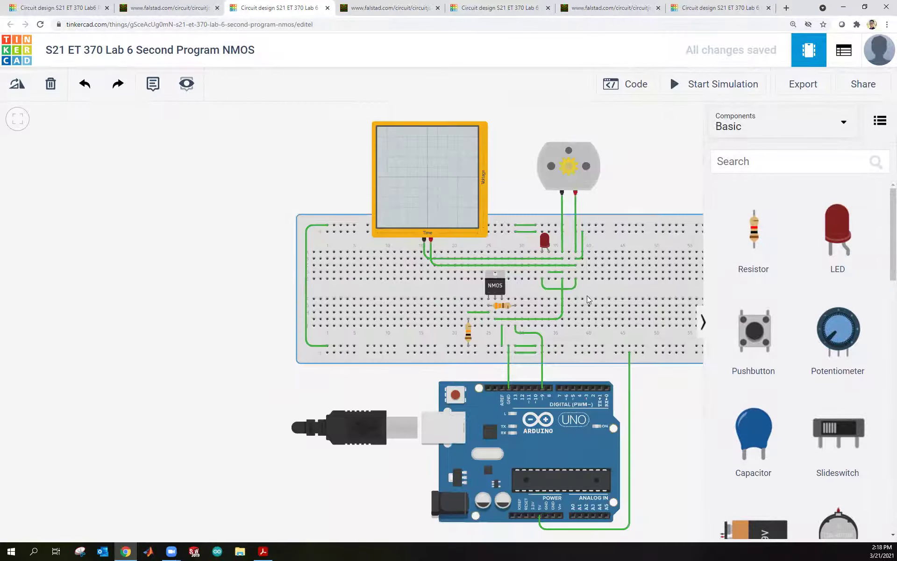
key(ctrl+z)
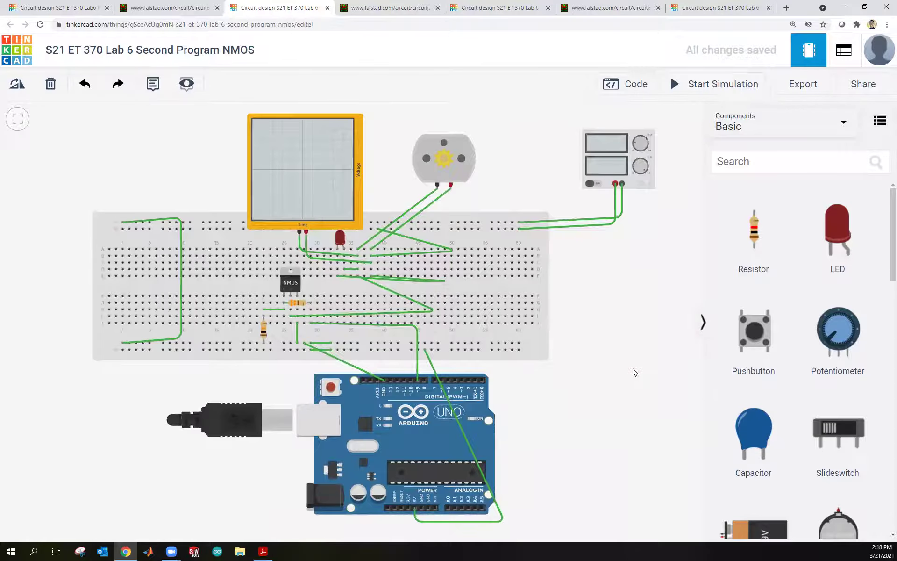
Undo the breadboard move, start the NMOS simulation and inspect the Arduino pin-9 PWM wire.
key(ctrl+z)
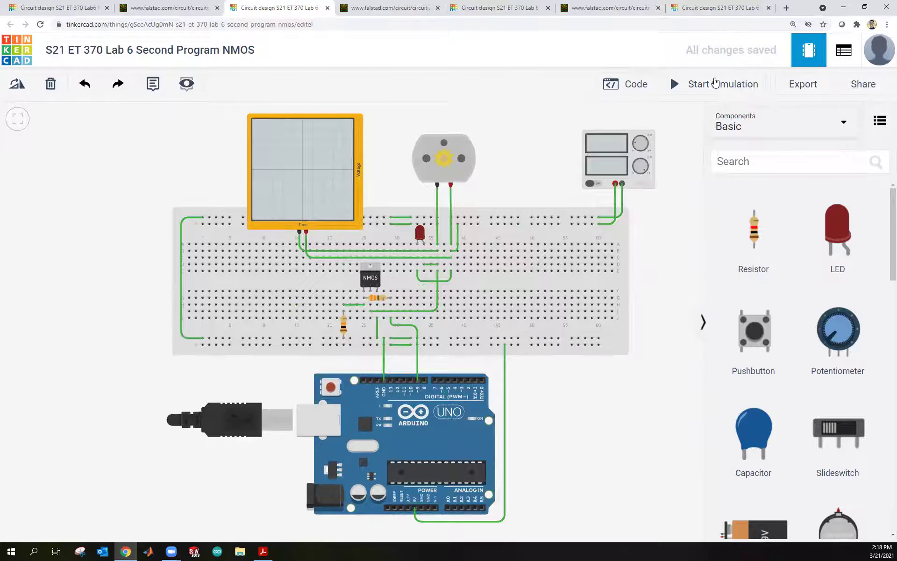
click(711, 85)
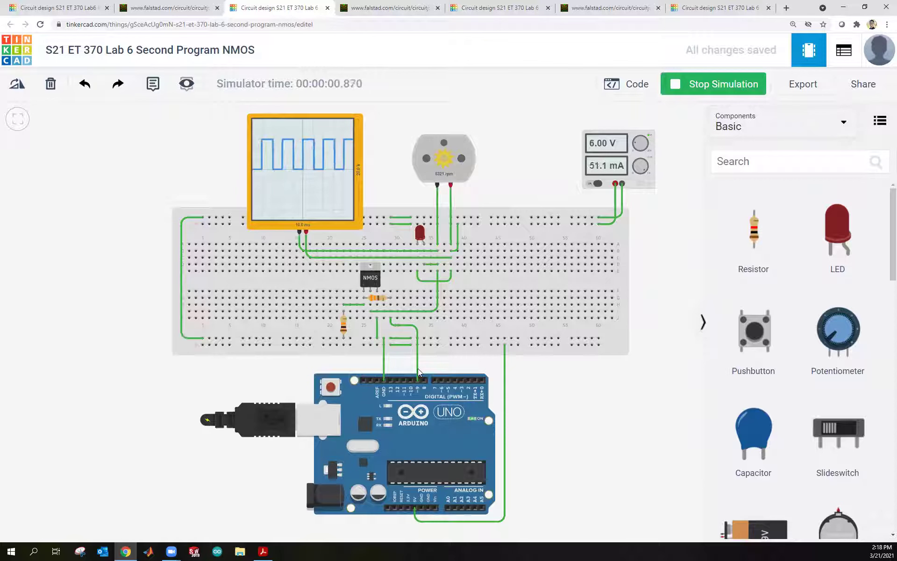
click(419, 379)
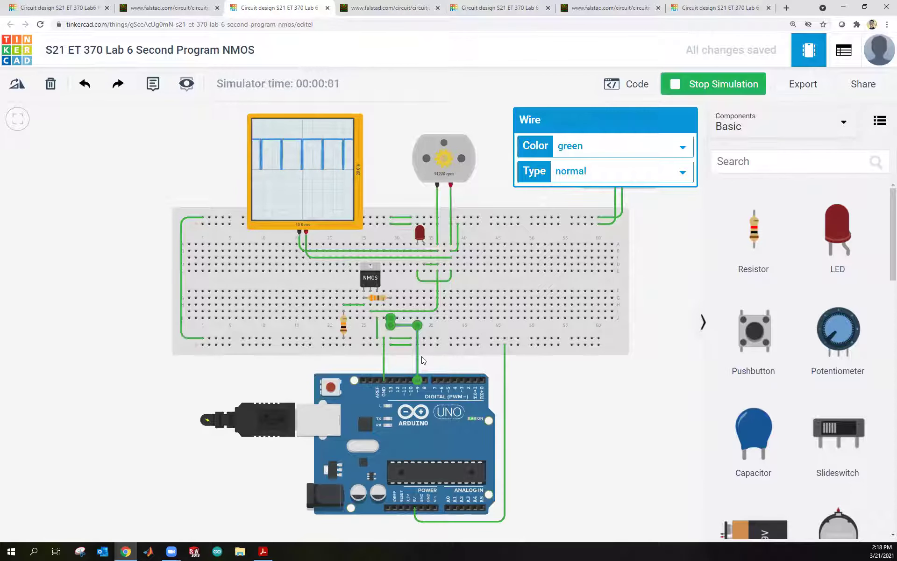
click(645, 399)
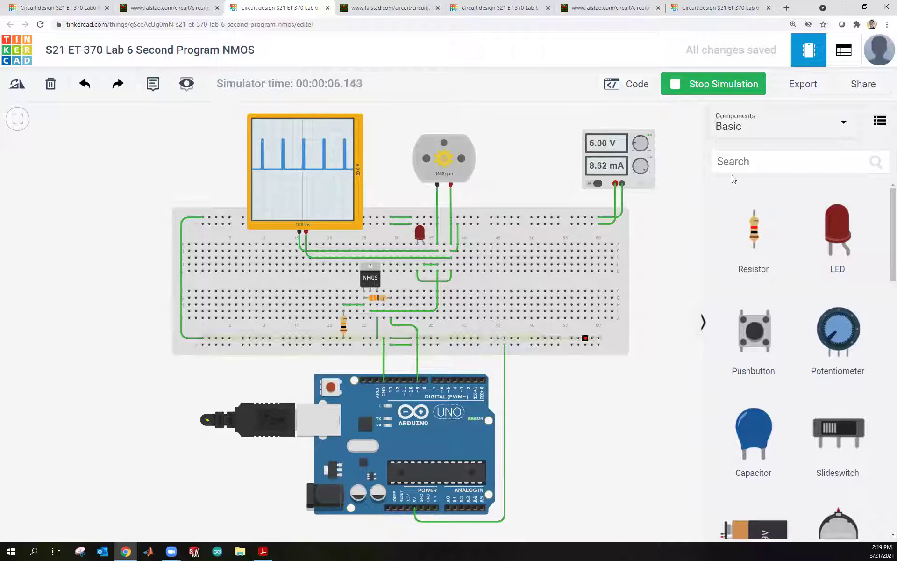
Highlight the Fade sketch's header and setup code, then stop the simulation and close the code.
click(634, 89)
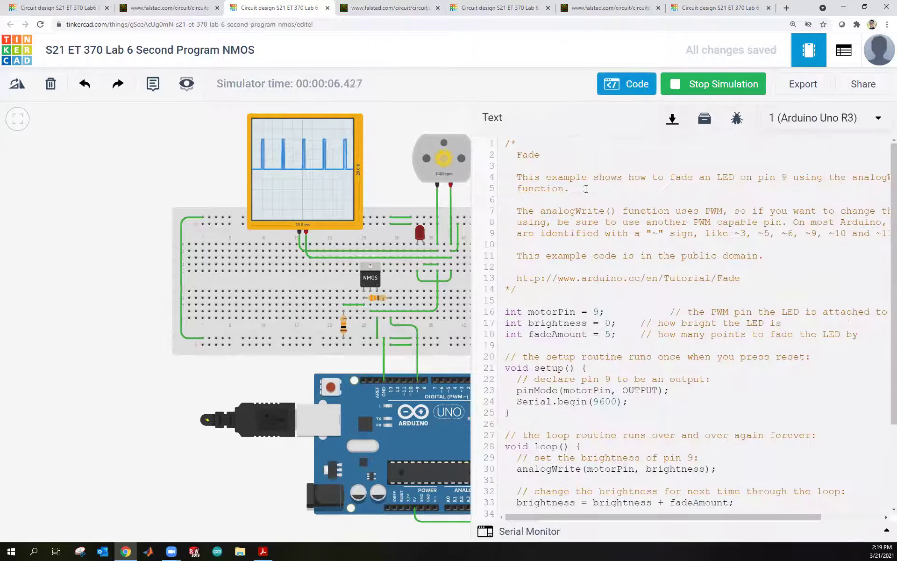
drag(522, 159, 677, 429)
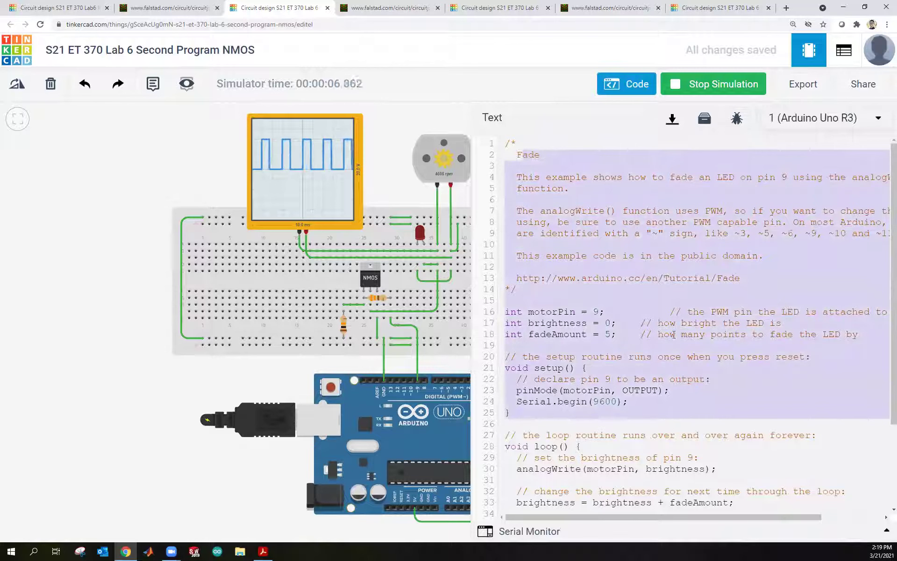
click(711, 86)
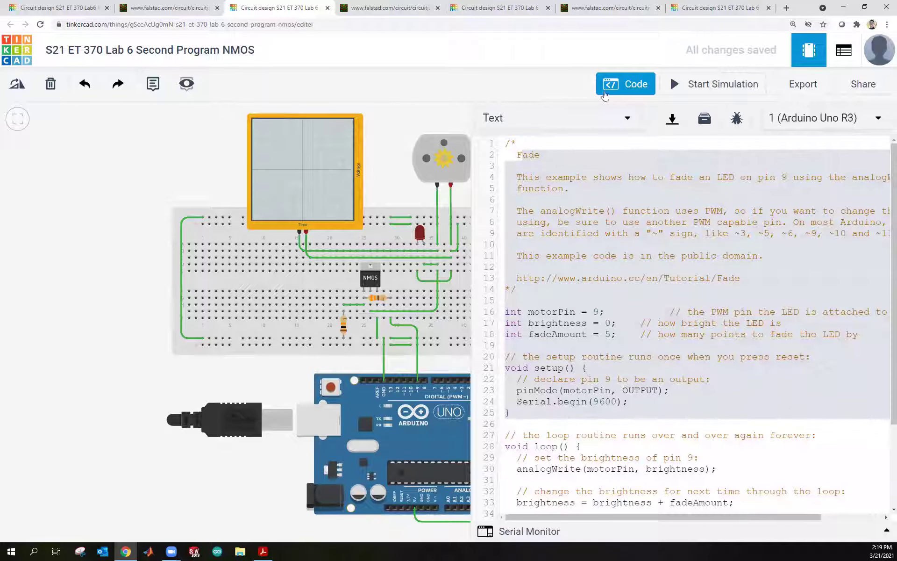
click(633, 91)
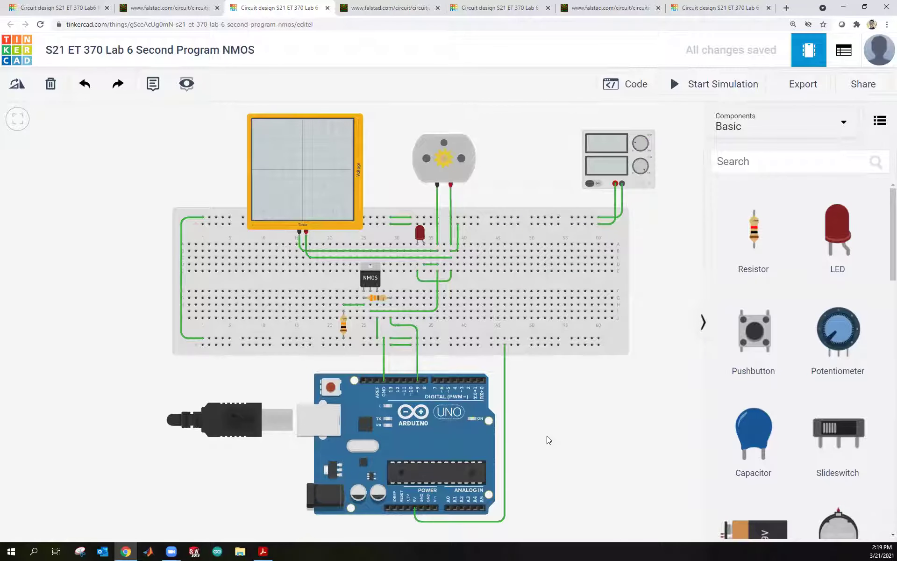
Bring up the Lab 6 handout and scroll to the Third Program's Figure 2 NPN/PMOS diagram.
click(263, 551)
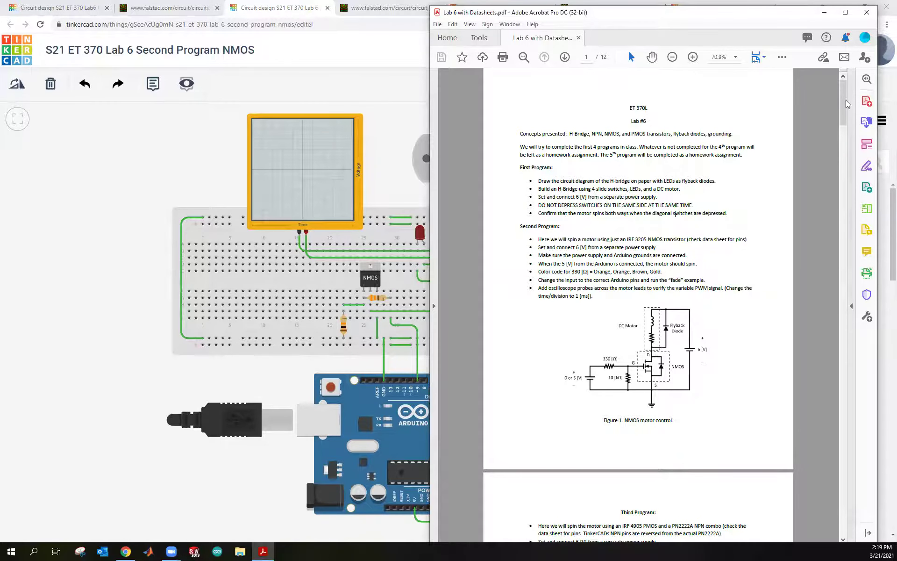
drag(843, 101, 842, 206)
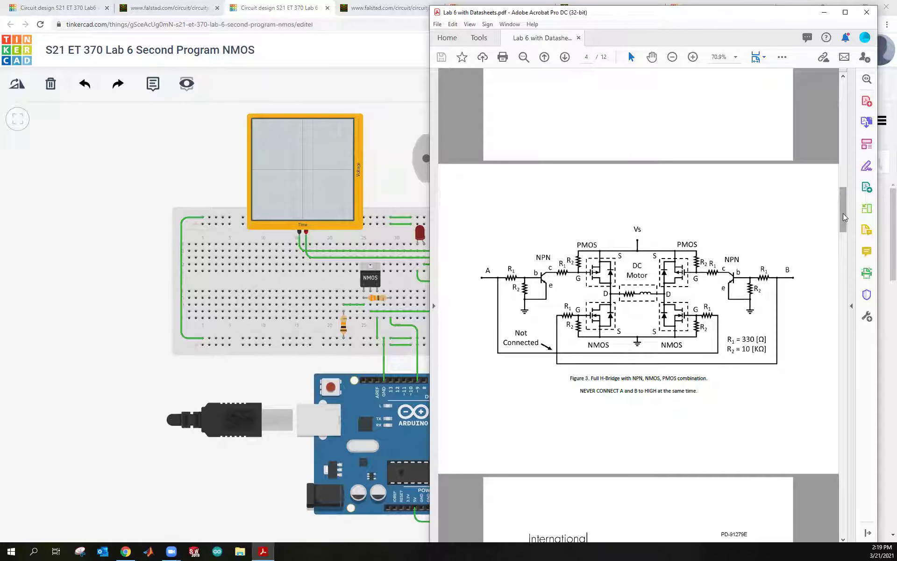
drag(843, 213, 832, 149)
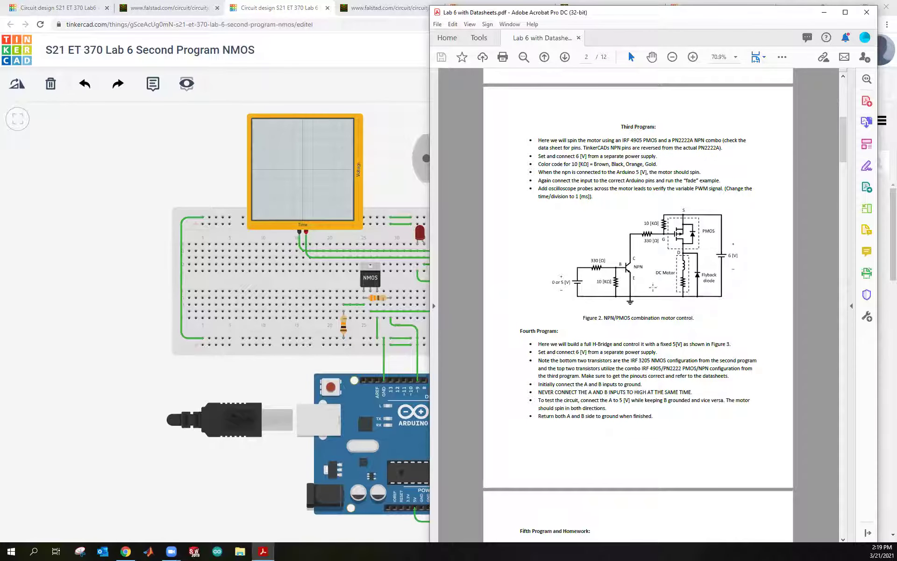
Maximize the handout to compare Figure 1 and Figure 2, then return to the browser.
click(845, 12)
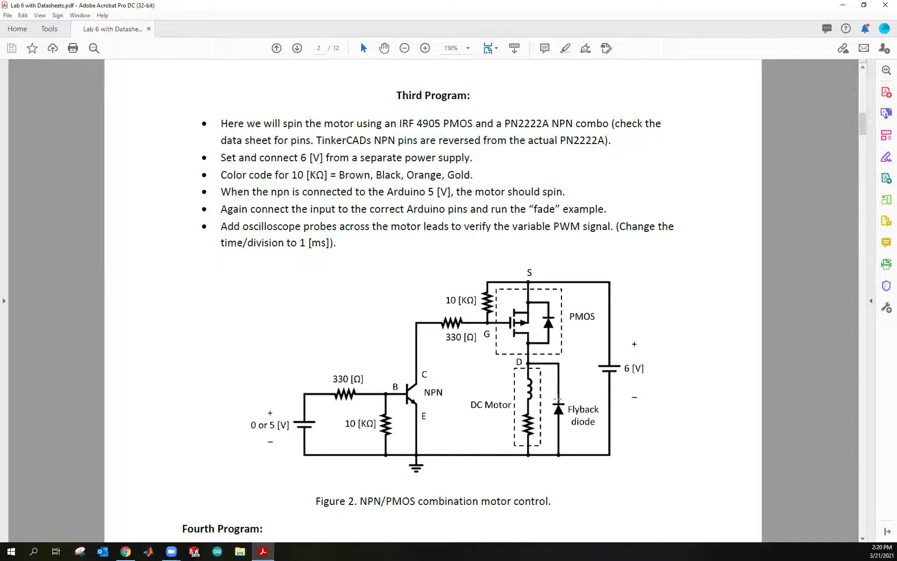
scroll(573, 237, up, 10)
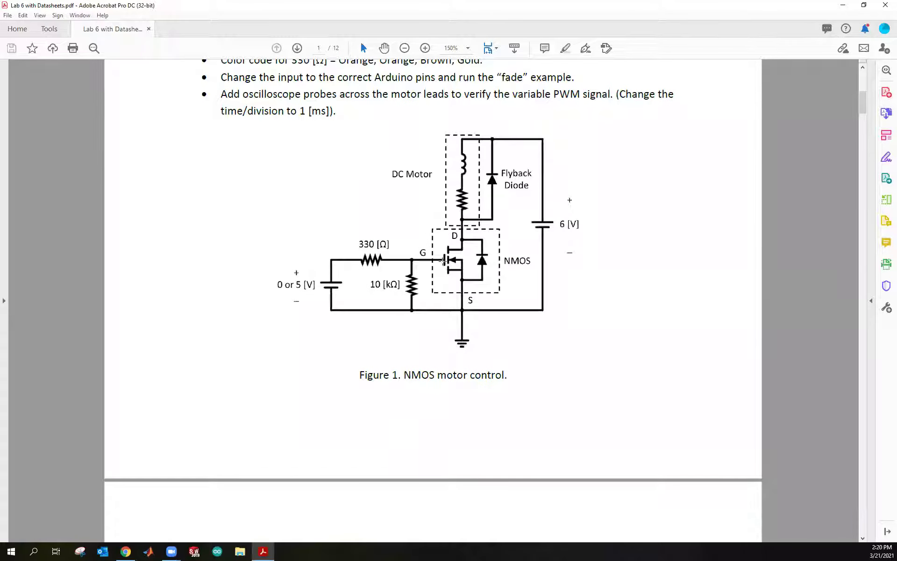
scroll(594, 366, down, 10)
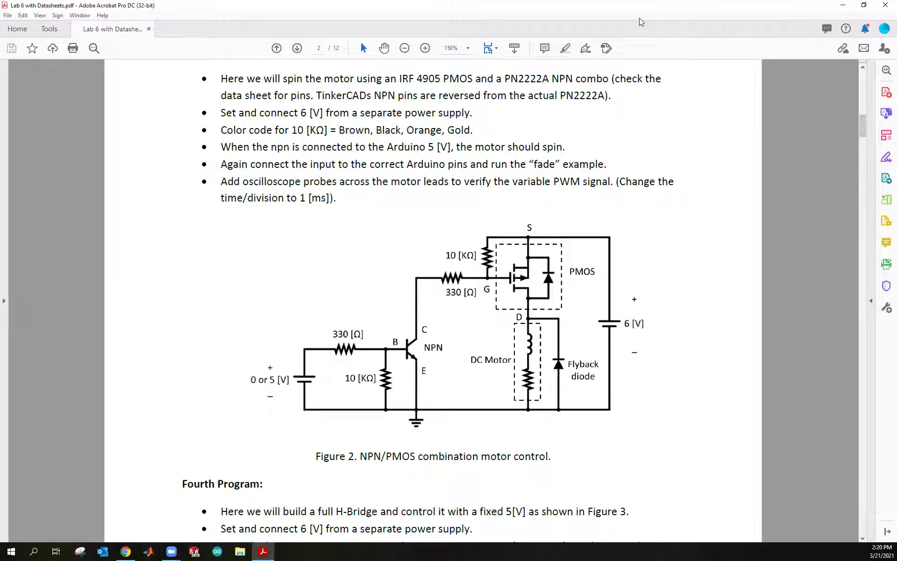
key(super+Down)
Run the NPN/PMOS circuit simulation and raise the input voltage to switch the transistor on.
click(392, 7)
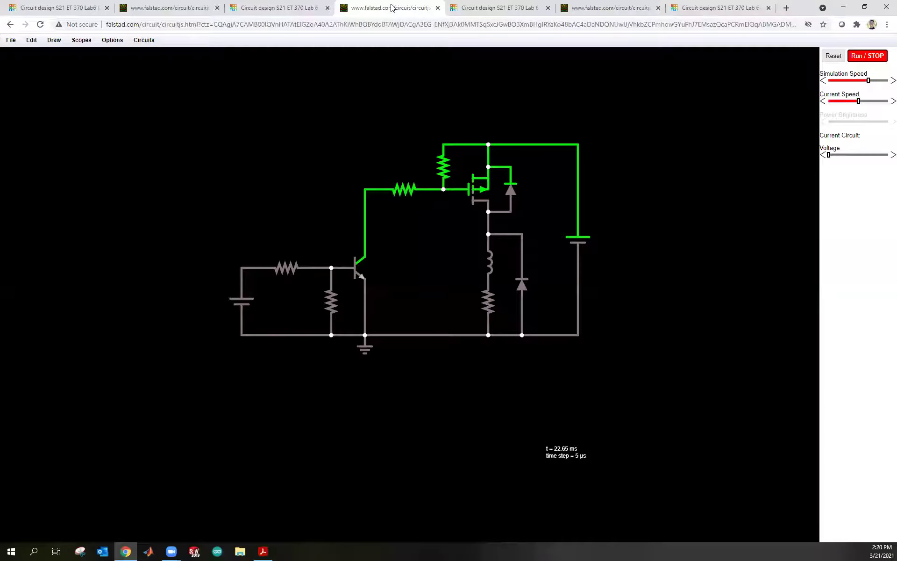
click(875, 57)
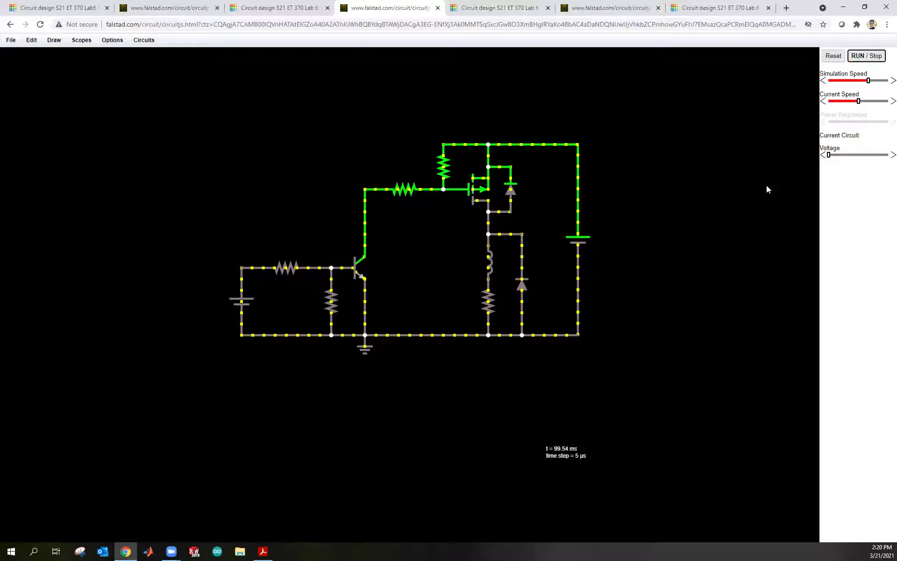
drag(829, 155, 889, 155)
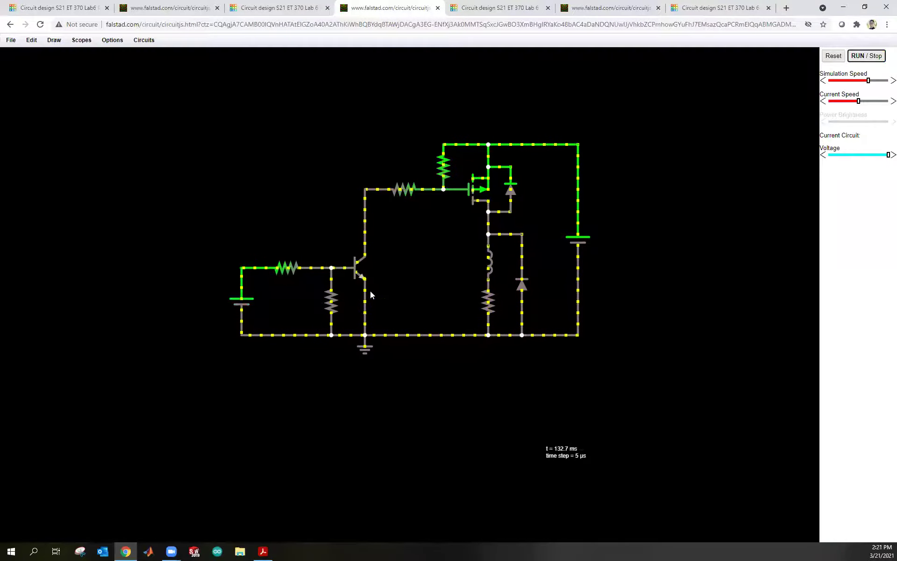
Read the values of the resistor beside the PMOS, then return the input to 0 V and stop.
mouse_move(444, 191)
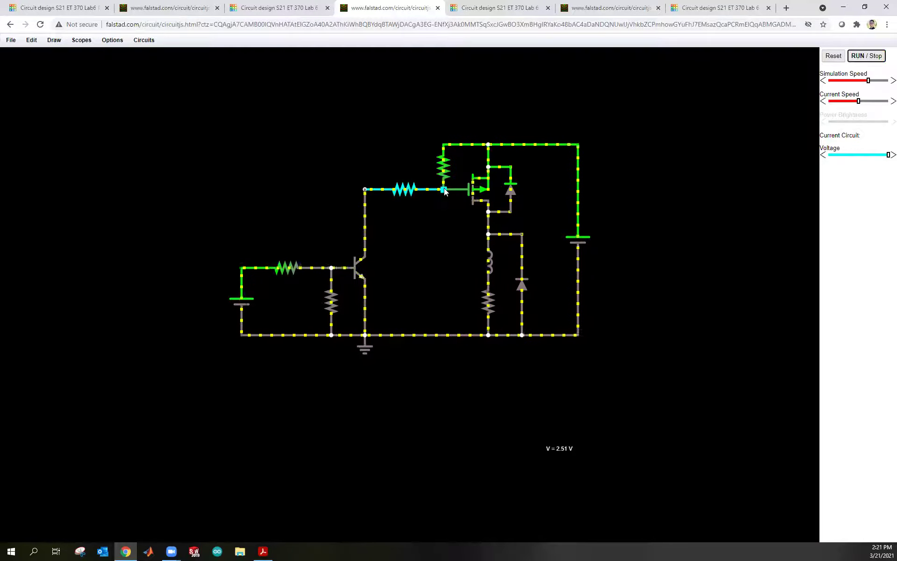
mouse_move(484, 190)
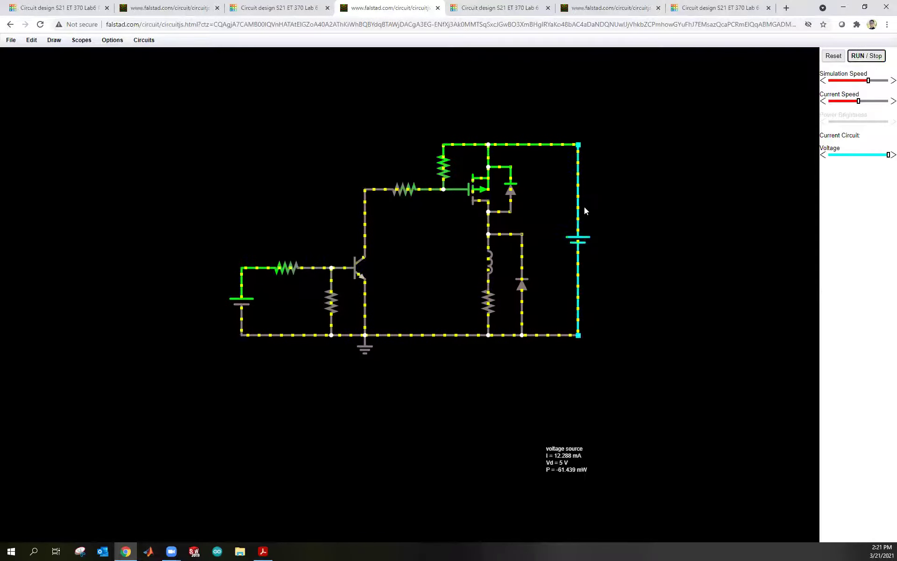
mouse_move(403, 194)
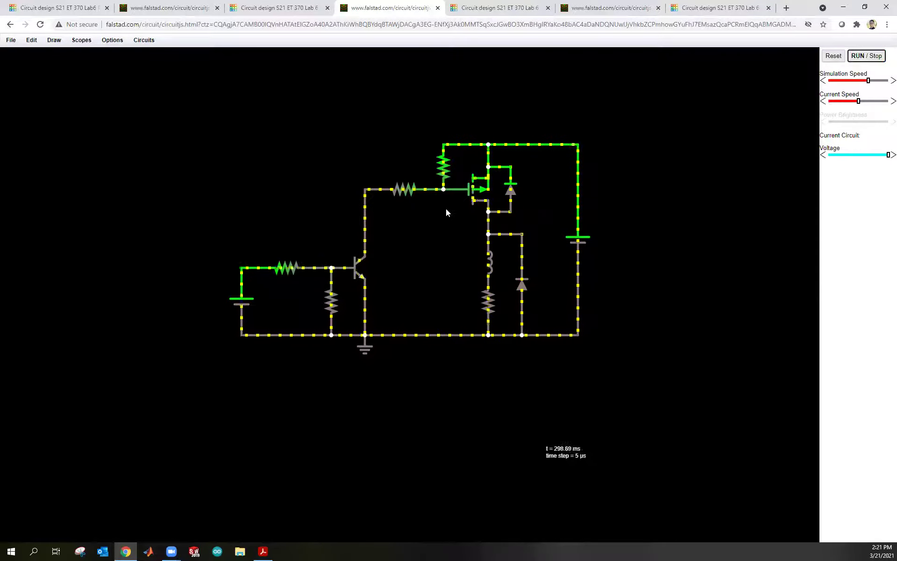
mouse_move(391, 240)
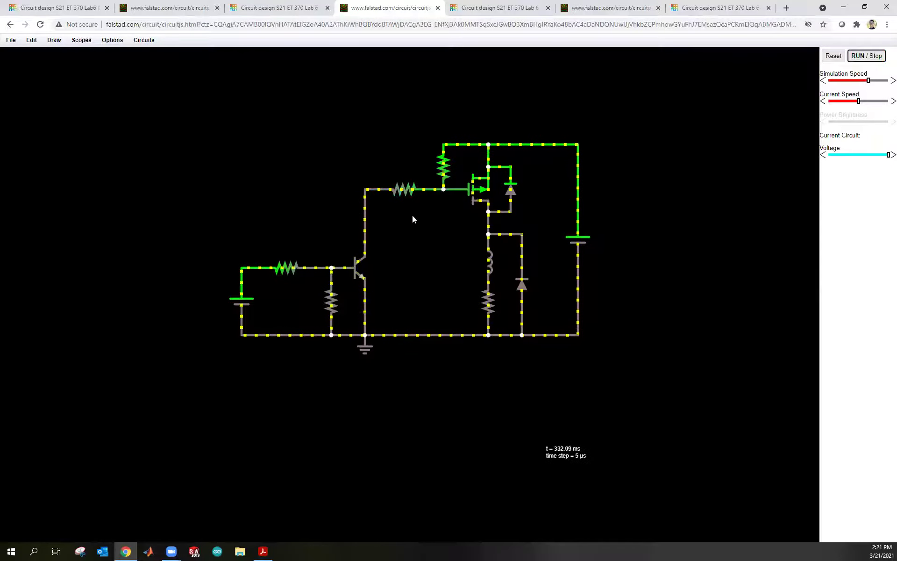
click(444, 166)
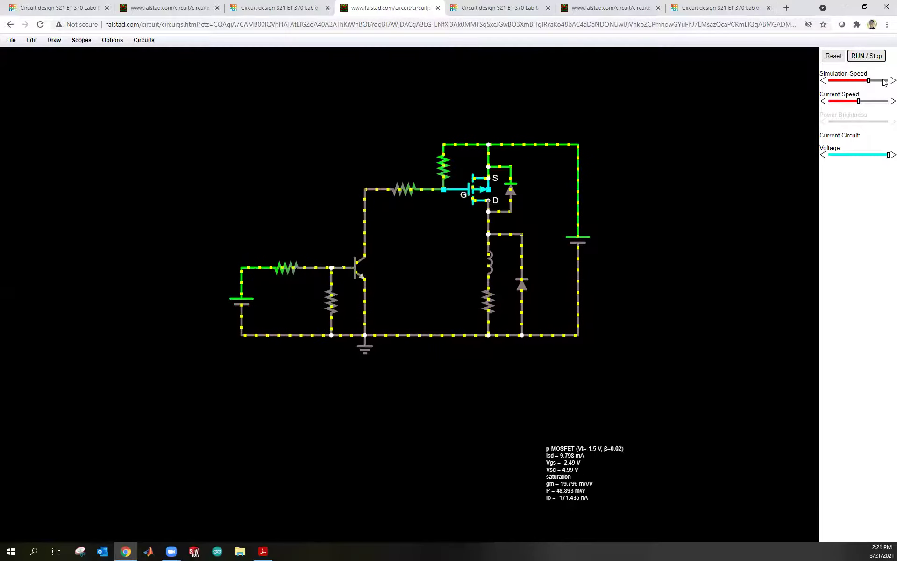
drag(885, 158, 828, 156)
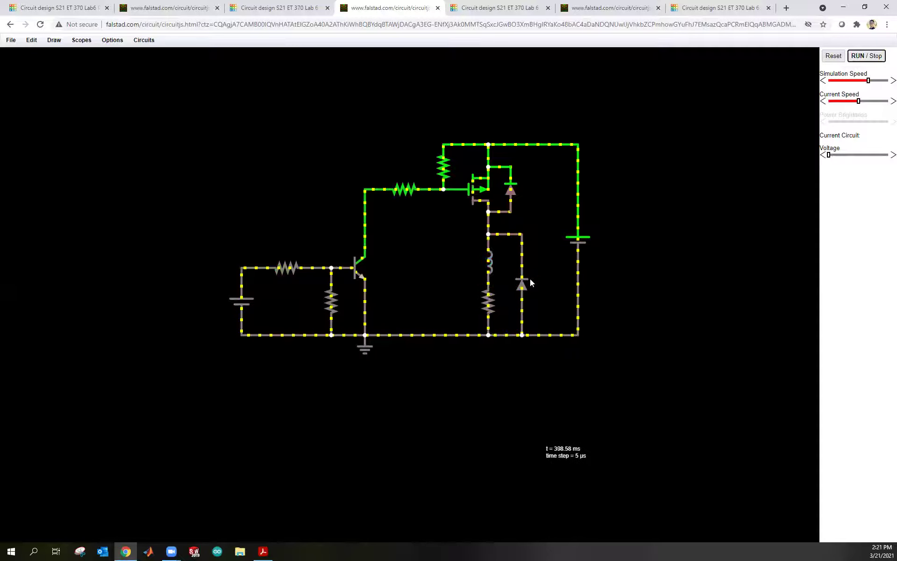
click(866, 56)
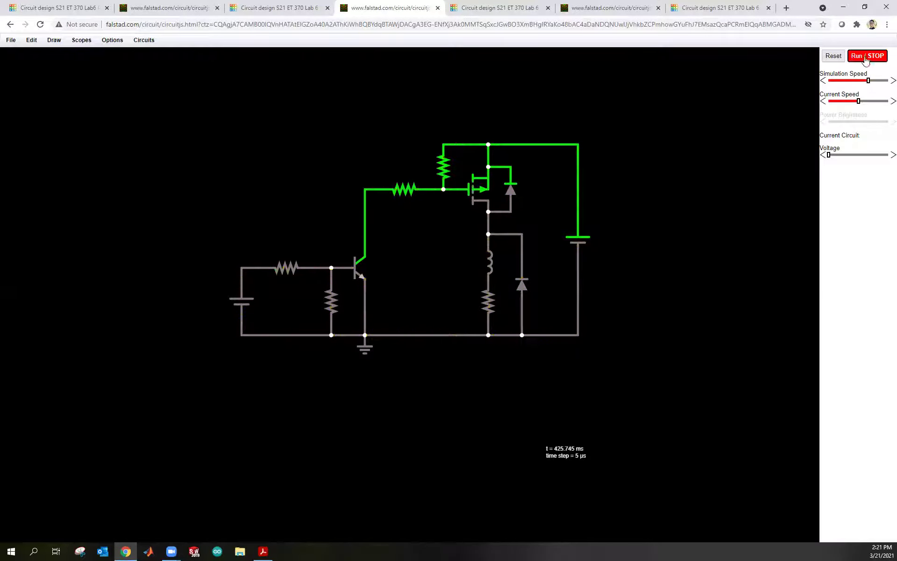
Switch to the Lab 6 Third Program PMOS design and zoom in on the N transistor.
click(498, 6)
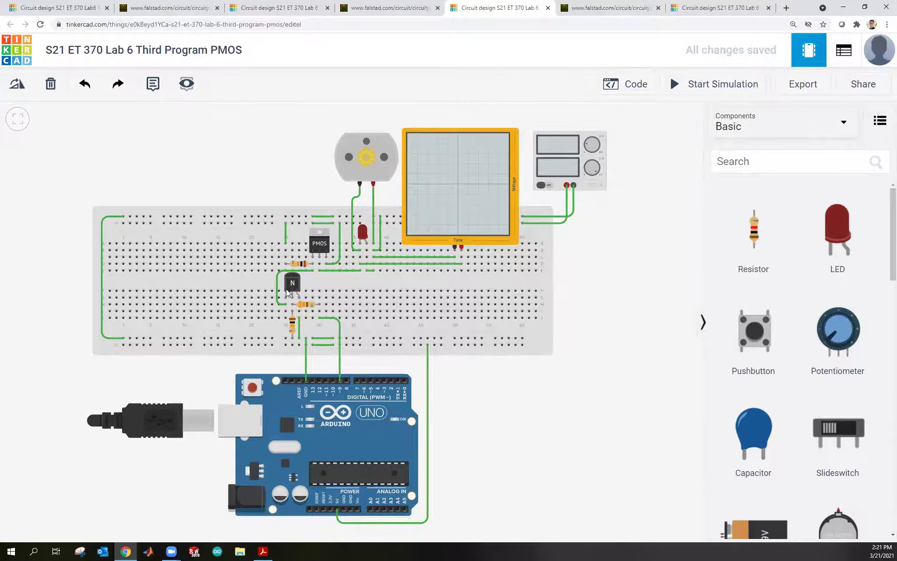
scroll(287, 293, up, 10)
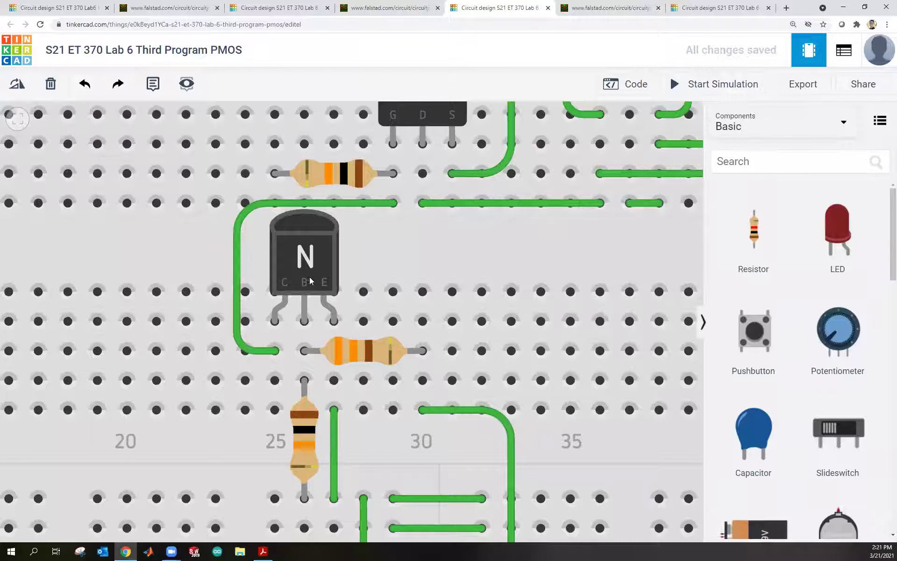
Scroll the Lab 6 datasheet PDF to page 11, the PN2222A NPN pinout.
click(263, 551)
scroll(838, 263, down, 3)
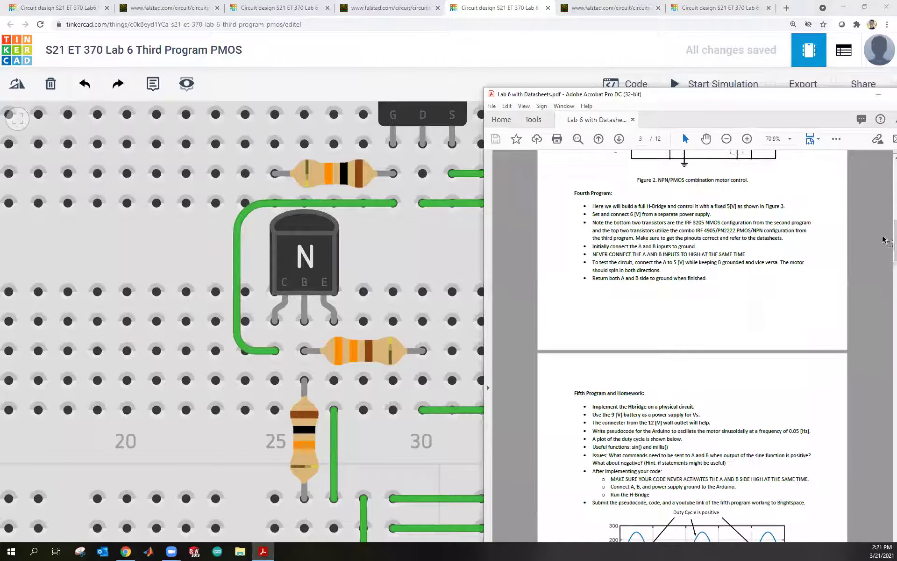
scroll(884, 246, down, 10)
scroll(885, 368, up, 4)
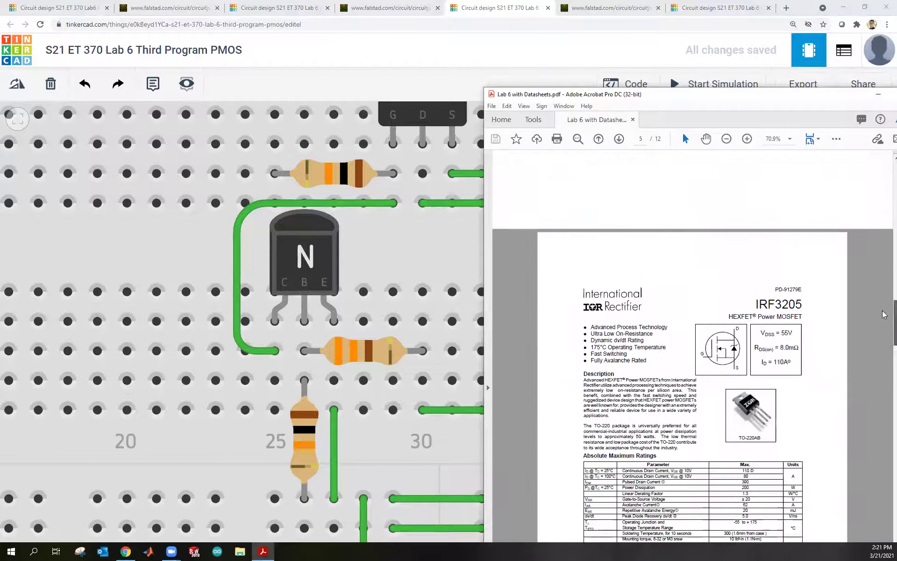
scroll(883, 398, down, 20)
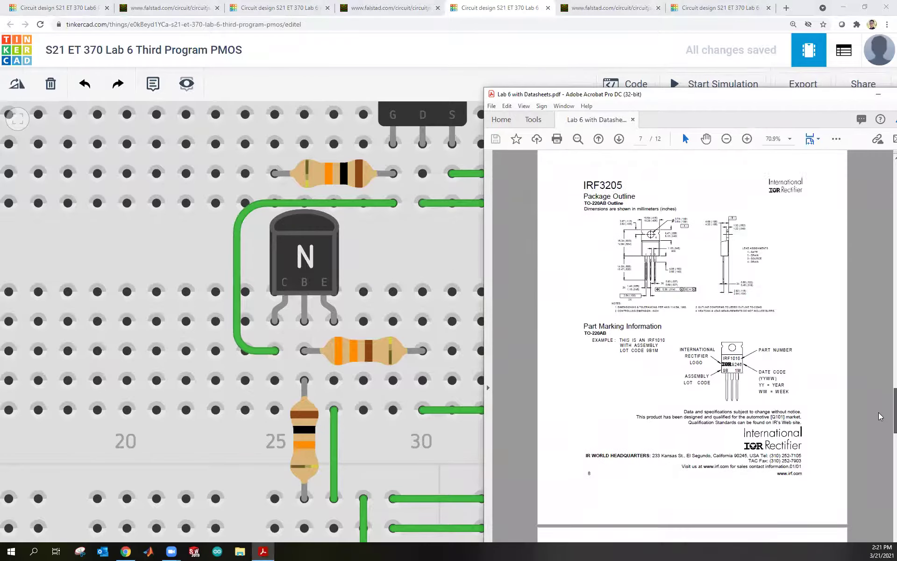
scroll(880, 436, down, 13)
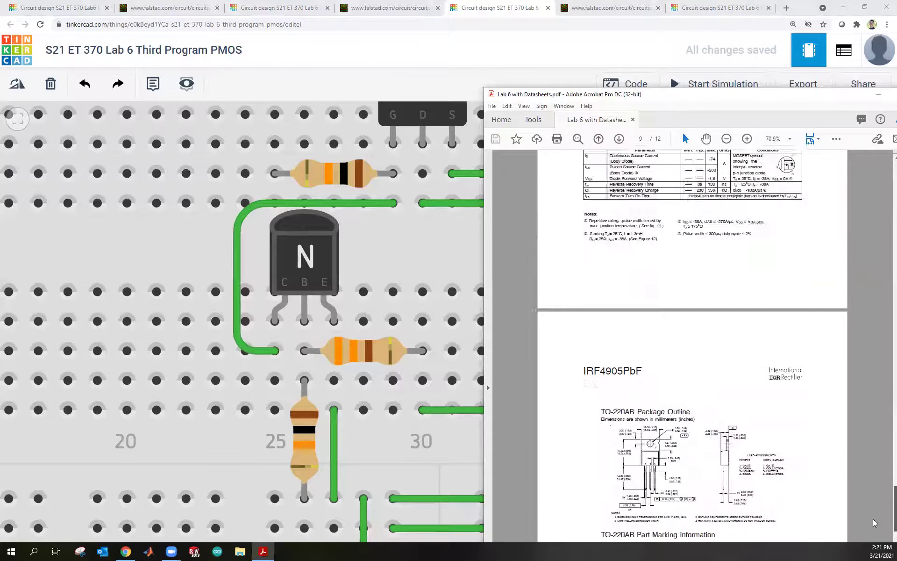
scroll(872, 537, down, 5)
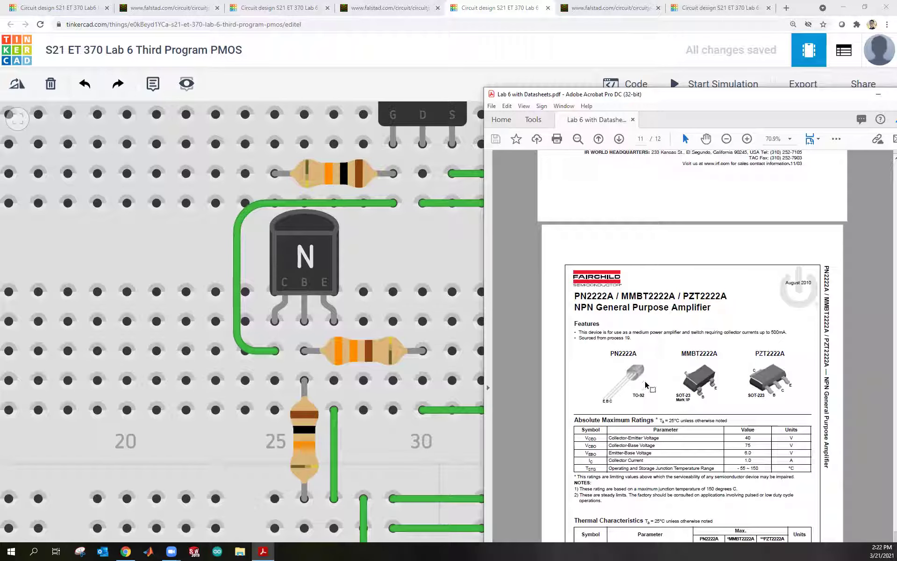
Zoom out the Tinkercad canvas around the breadboard transistors.
click(411, 252)
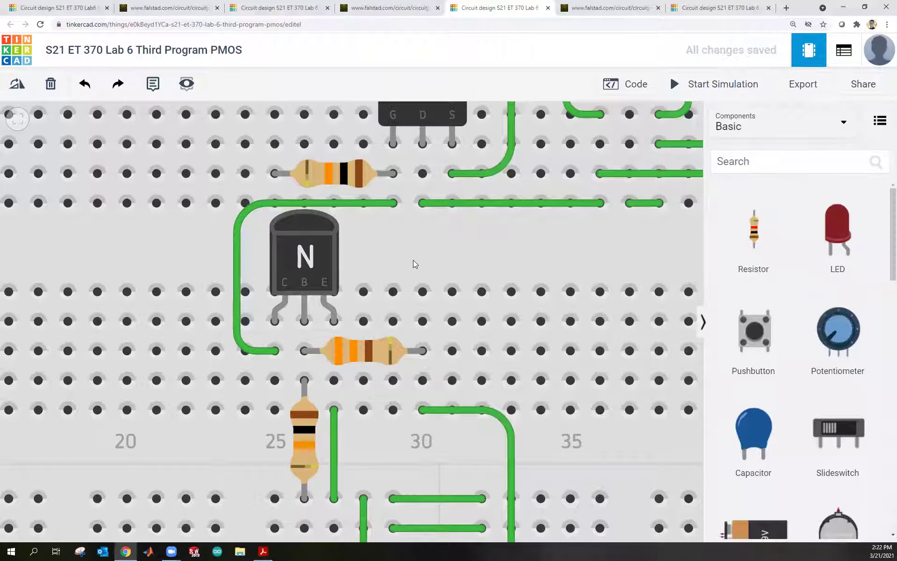
scroll(413, 259, down, 3)
scroll(480, 366, down, 4)
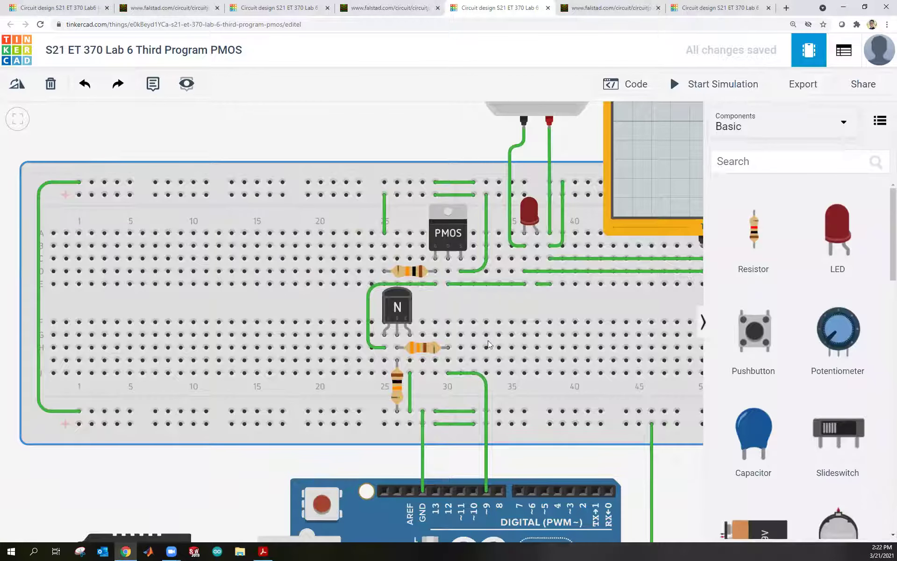
scroll(483, 357, down, 1)
Check the transistor pinout against the IRF4905PbF datasheet on page 10 of the PDF.
key(alt+Tab)
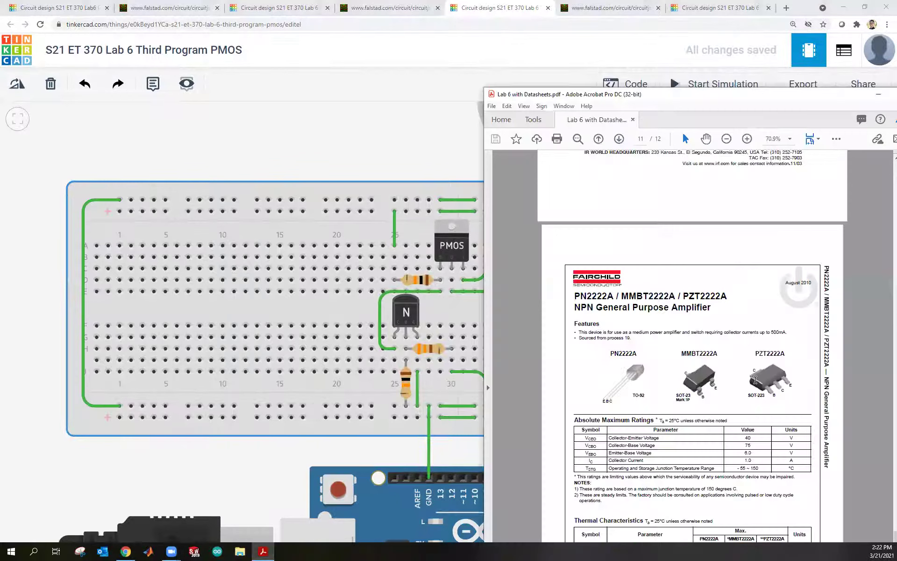
scroll(756, 380, up, 7)
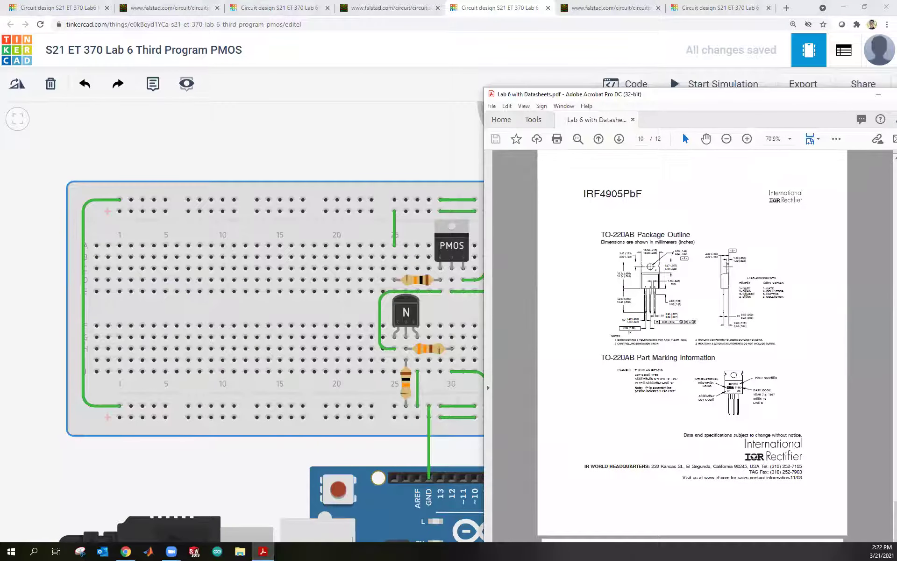
scroll(746, 291, up, 1)
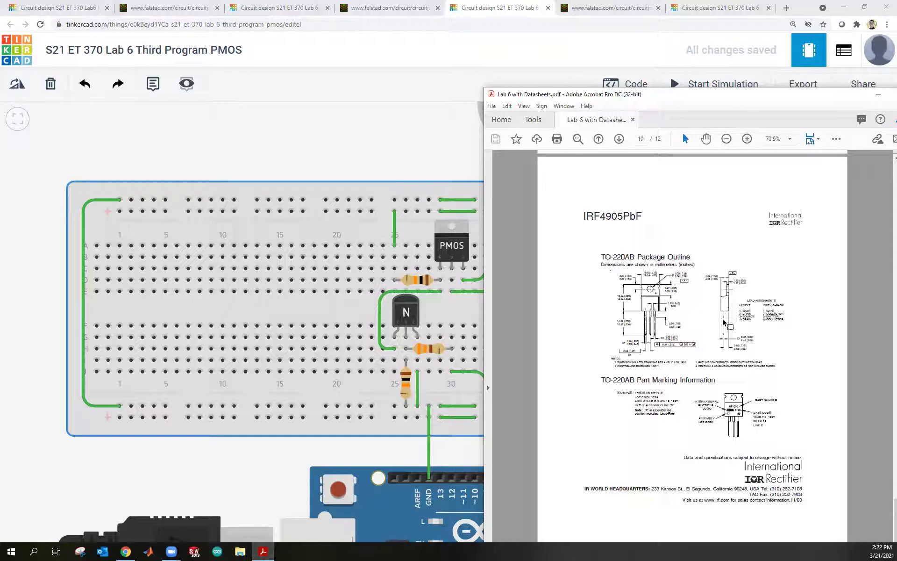
scroll(755, 318, down, 2)
scroll(755, 318, up, 4)
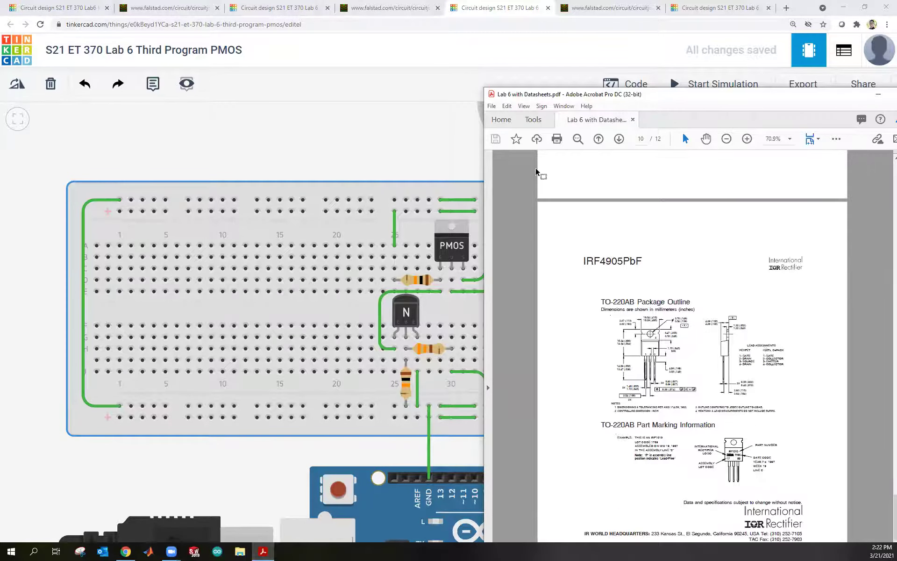
View the whole breadboard with motor, oscilloscope, power supply and Arduino in Tinkercad.
click(422, 158)
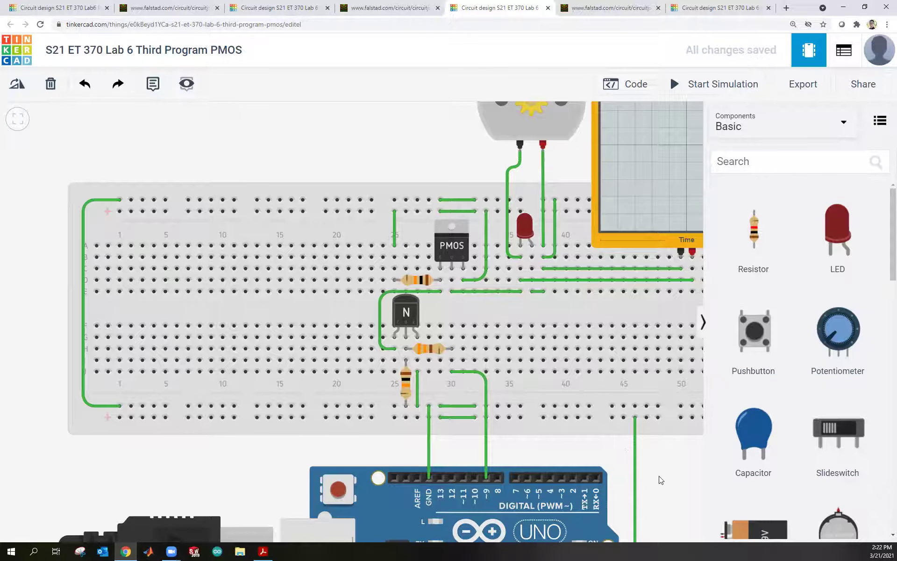
scroll(640, 480, right, 5)
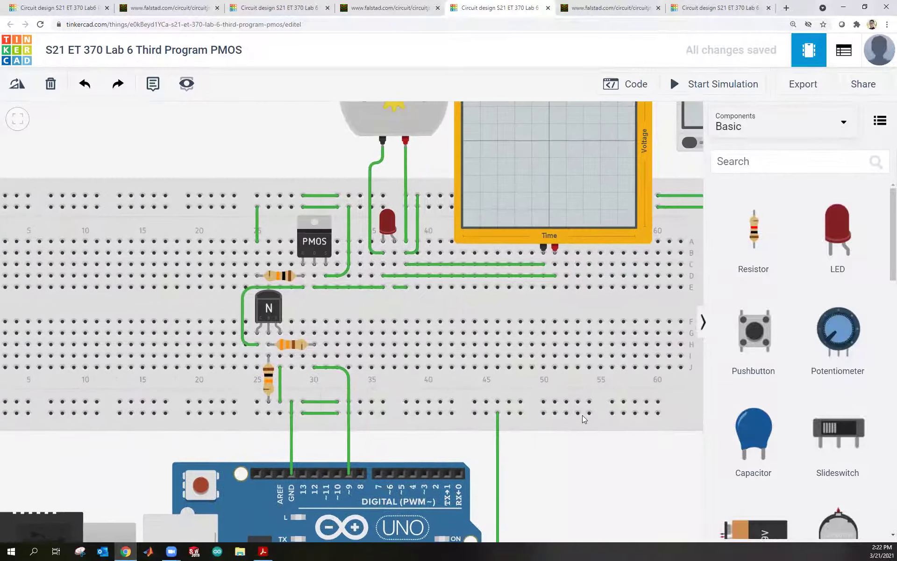
scroll(583, 419, down, 5)
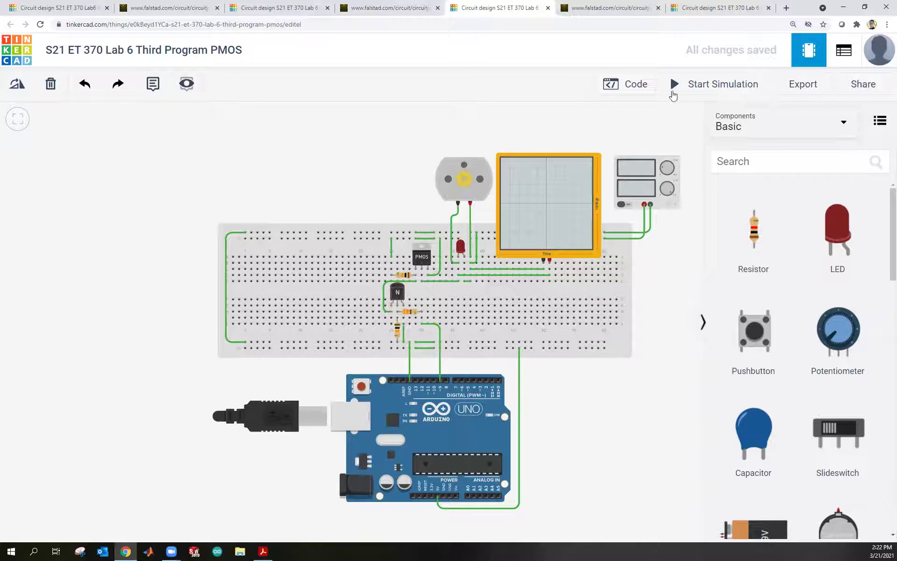
Start the PMOS motor simulation so the motor spins and the scope shows a 6.00 V square wave.
click(700, 91)
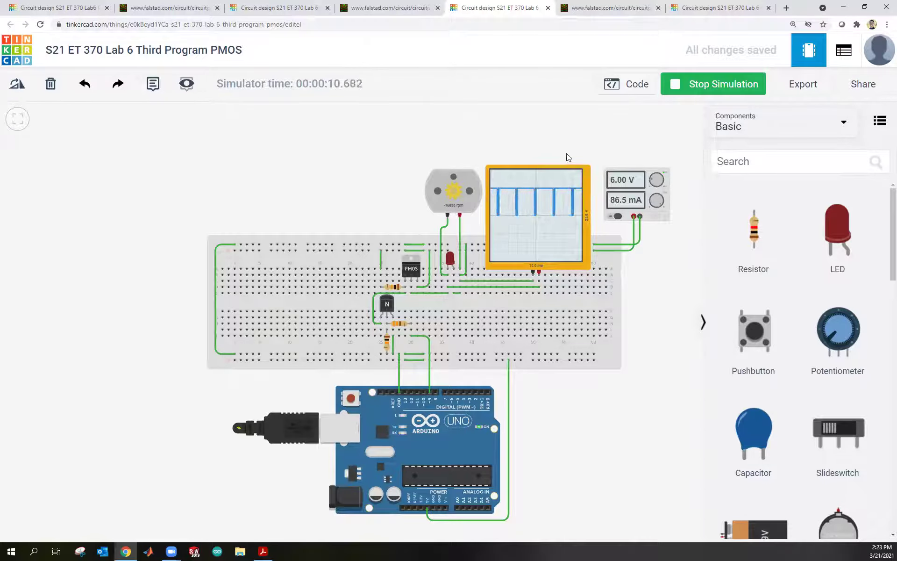
Stop the Tinkercad simulation and show the lab handout PDF maximised full-screen.
click(702, 89)
click(263, 551)
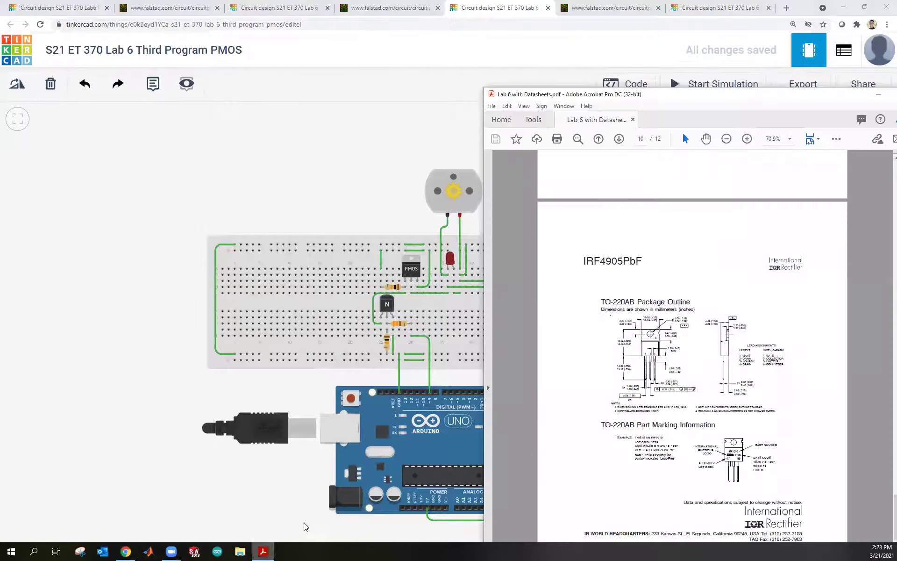
scroll(698, 236, up, 3)
scroll(698, 236, up, 1)
double_click(710, 94)
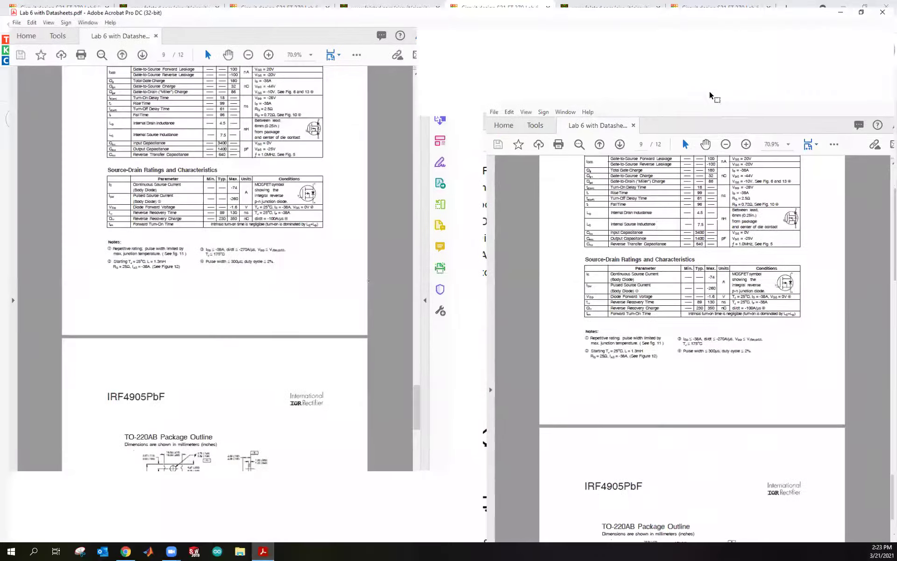
Read down to the Fifth Program and Homework section, highlighting 'build a full H-Bridge and control it'.
drag(865, 400, 868, 139)
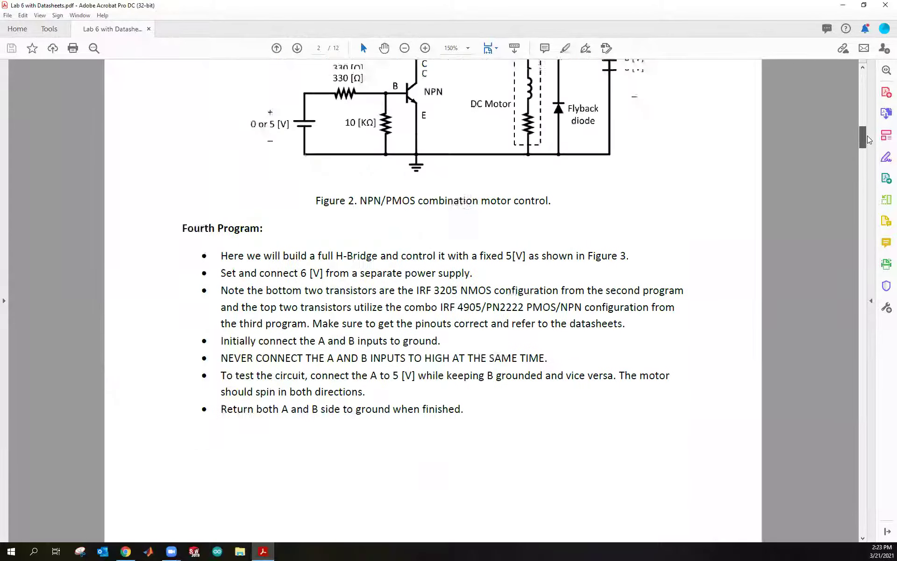
drag(290, 316, 472, 318)
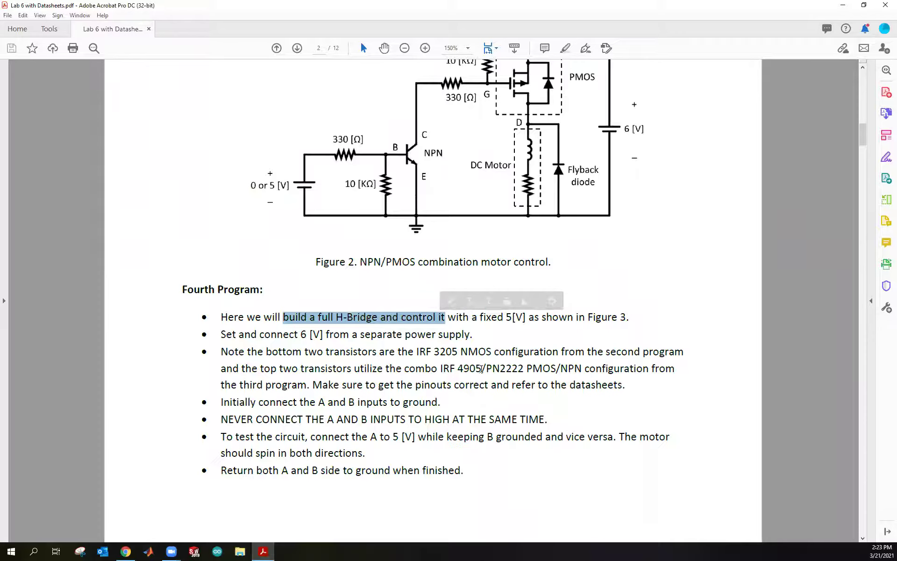
scroll(481, 369, down, 15)
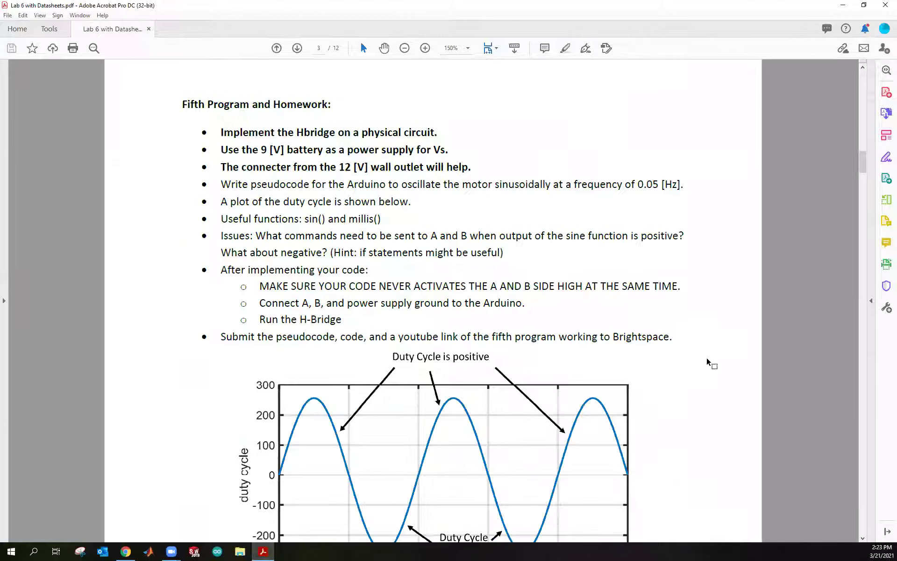
Scroll to Figure 3's full H-bridge schematic and select its warning never to connect A and B high.
scroll(707, 359, down, 15)
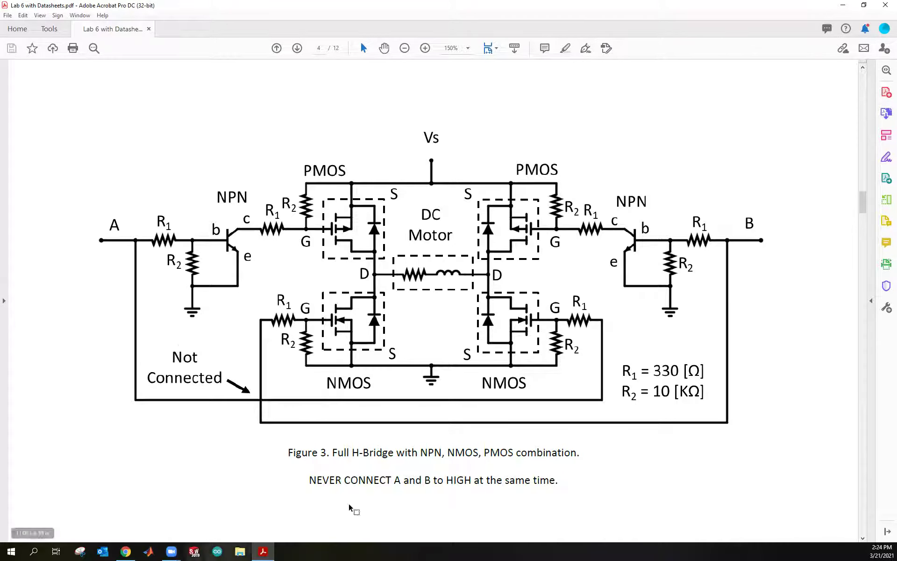
drag(309, 481, 552, 490)
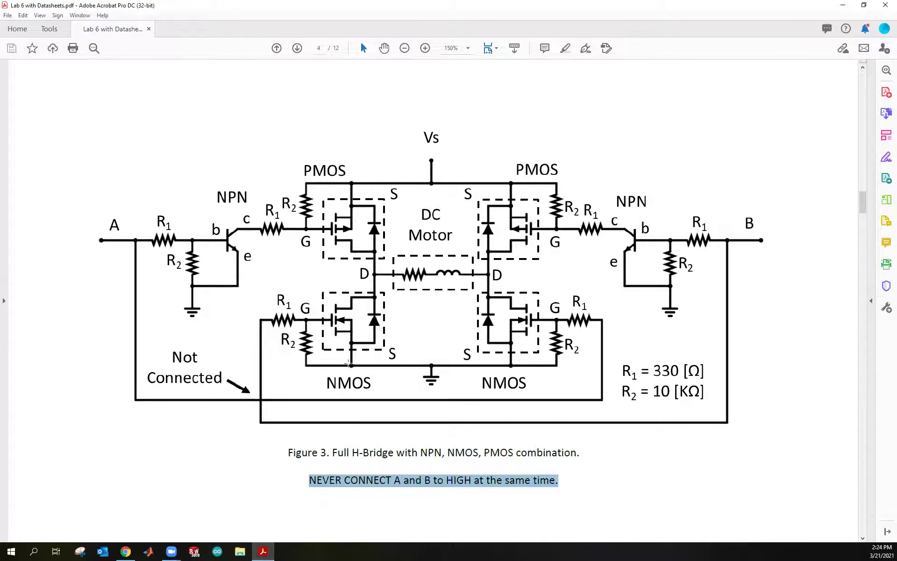
Run the Falstad H-bridge simulation, raising input A to +5 V and then back to 0 V.
click(125, 551)
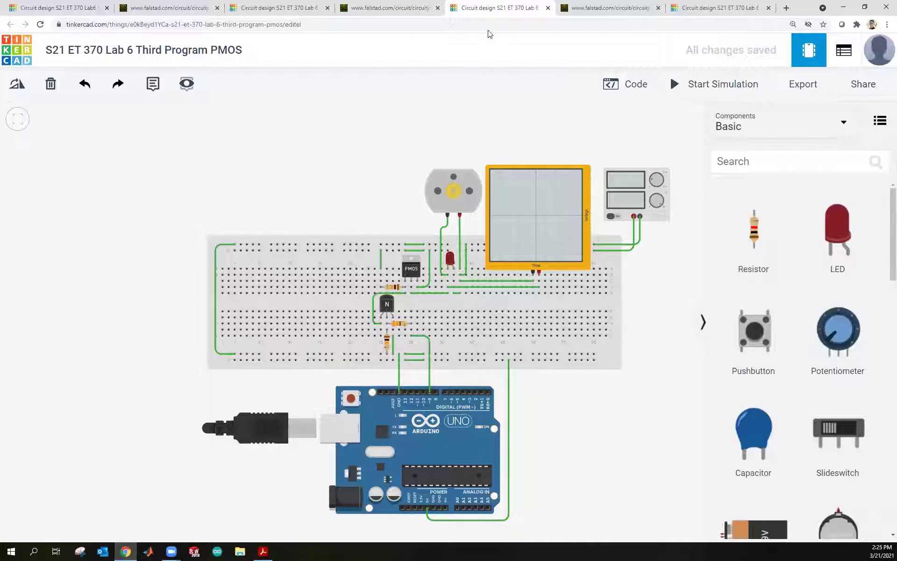
click(603, 8)
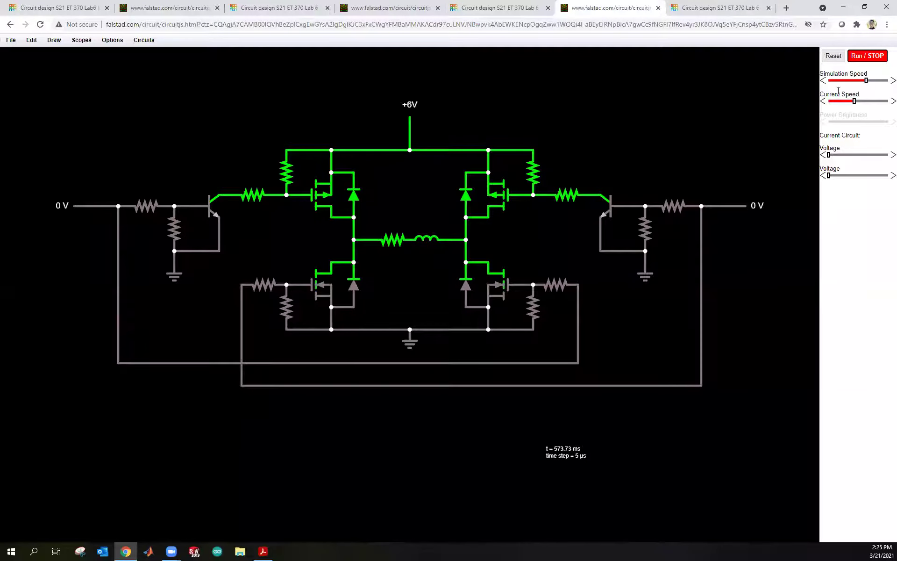
click(867, 54)
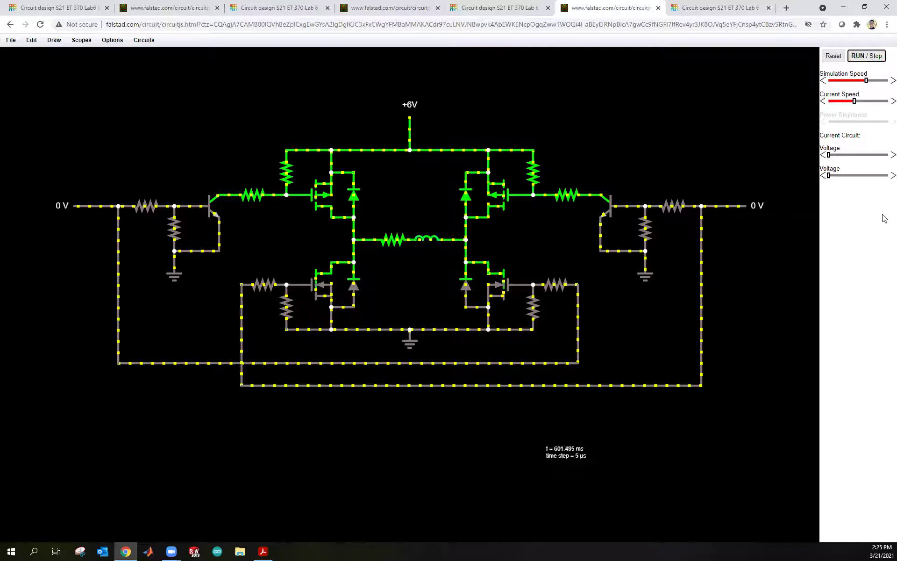
drag(829, 154, 885, 157)
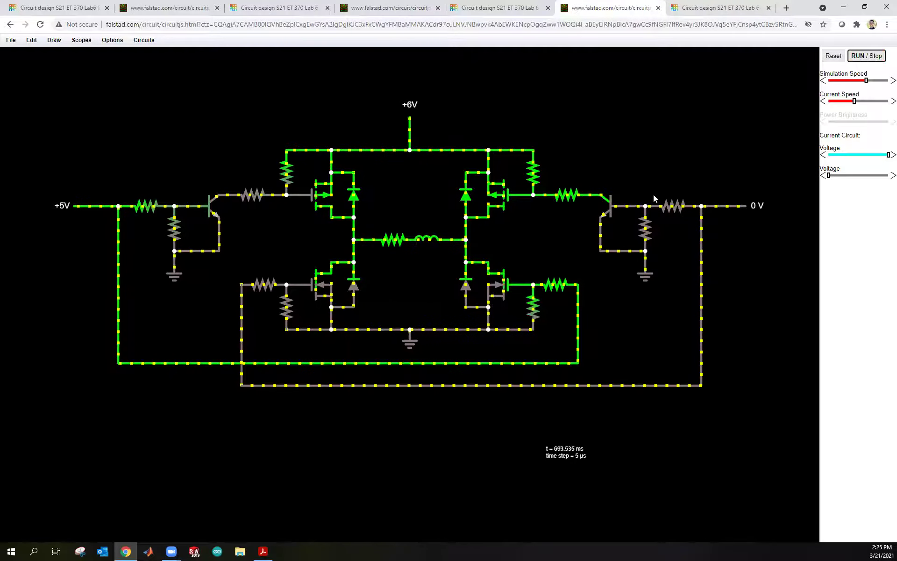
drag(884, 156, 887, 176)
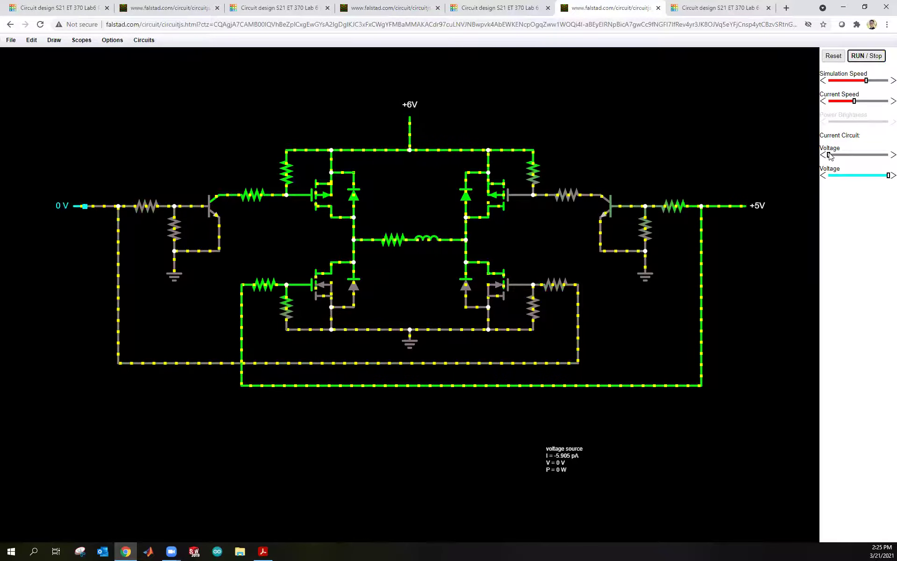
Raise the left input to +5 V so both inputs are high, then drop both back to 0 V.
click(860, 155)
drag(863, 158, 887, 158)
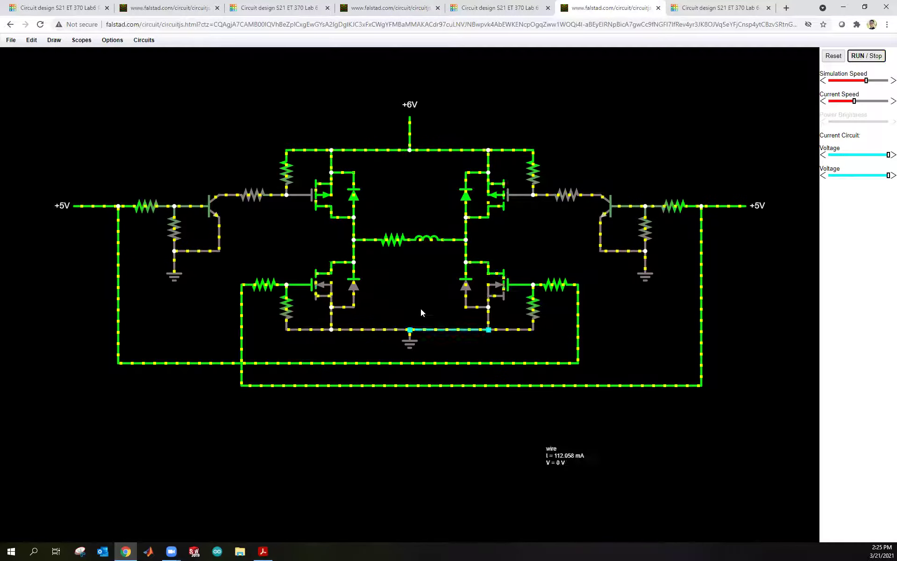
drag(888, 155, 828, 154)
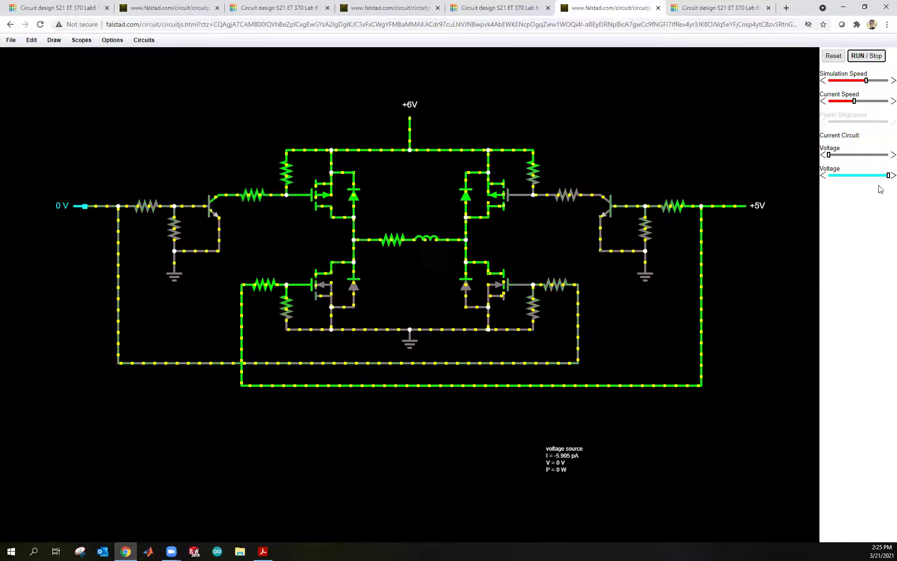
drag(883, 177, 829, 177)
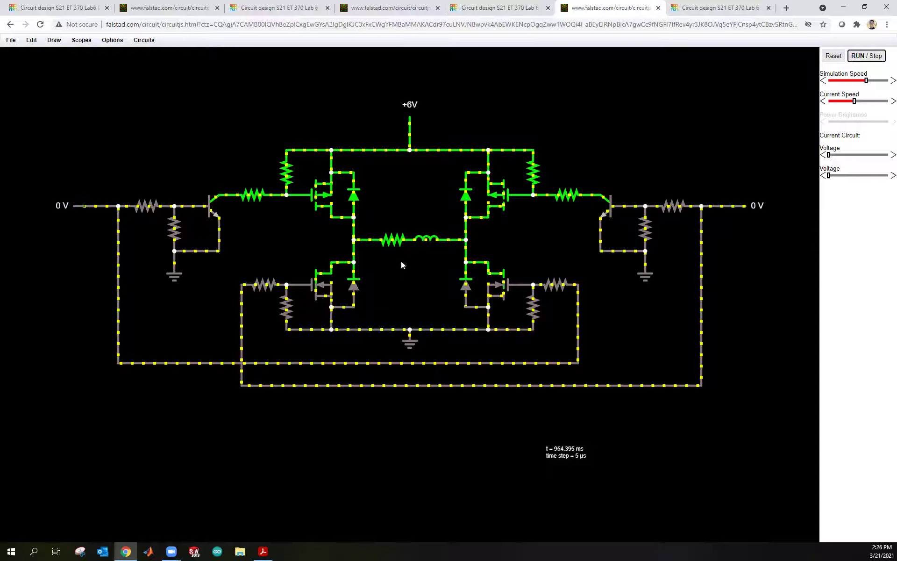
click(507, 8)
click(607, 8)
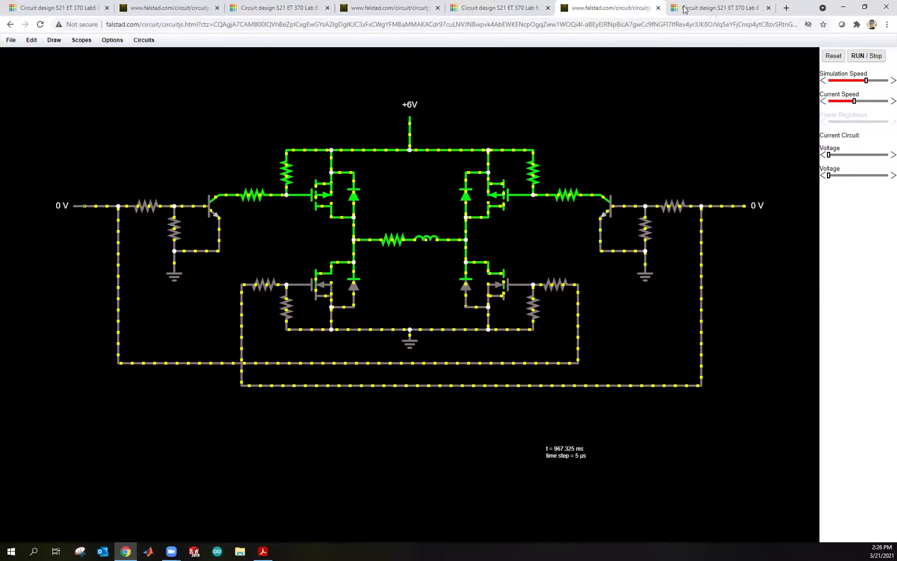
Open the Lab 6 Fourth Program H-bridge design and confirm a breadboard resistor is 20 kΩ.
click(711, 10)
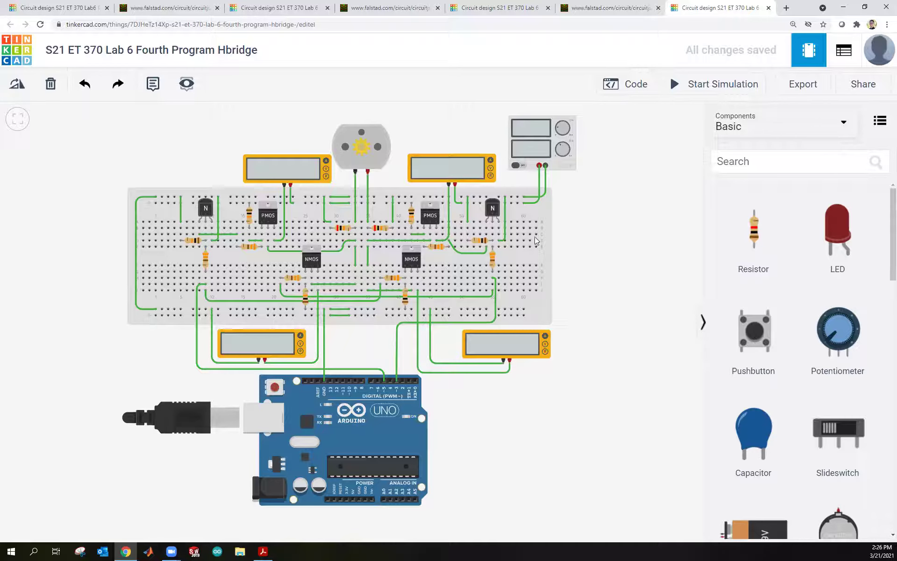
click(379, 228)
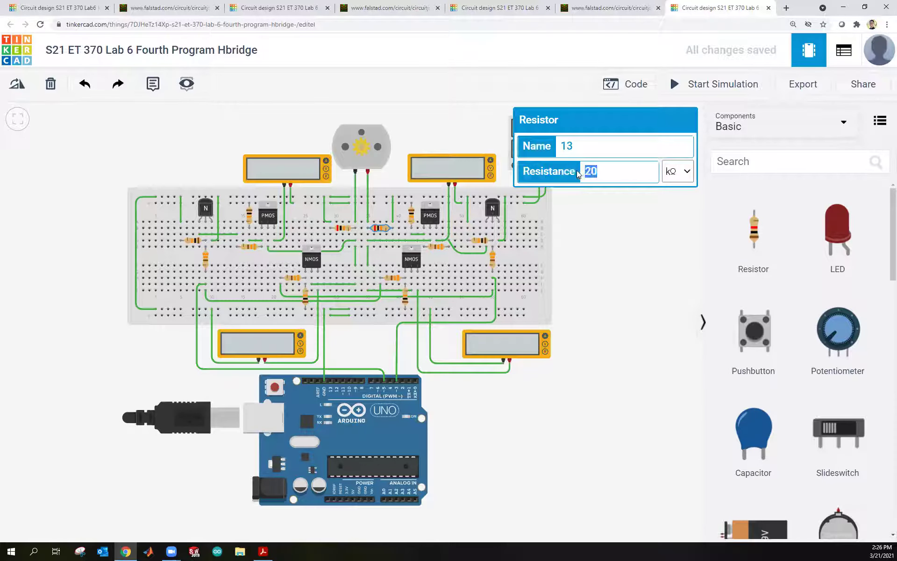
click(649, 231)
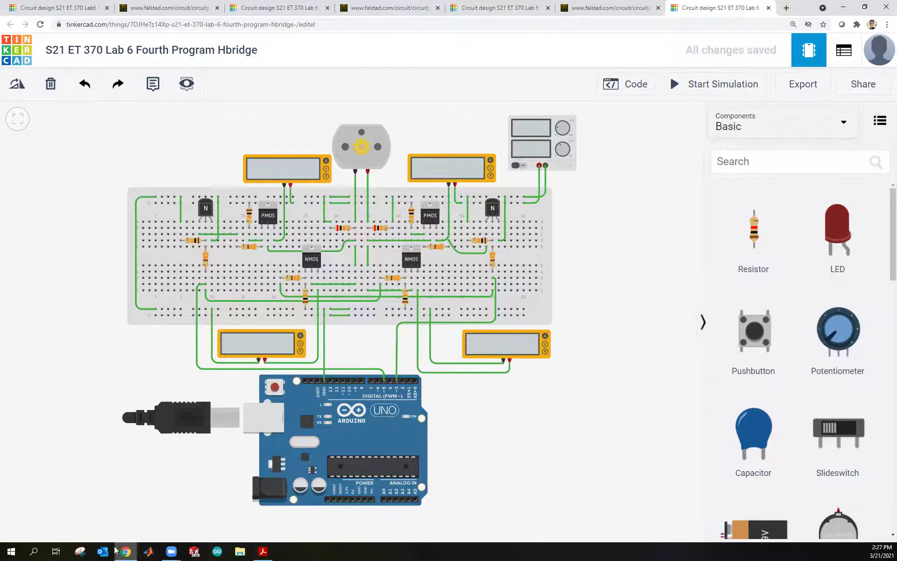
click(263, 552)
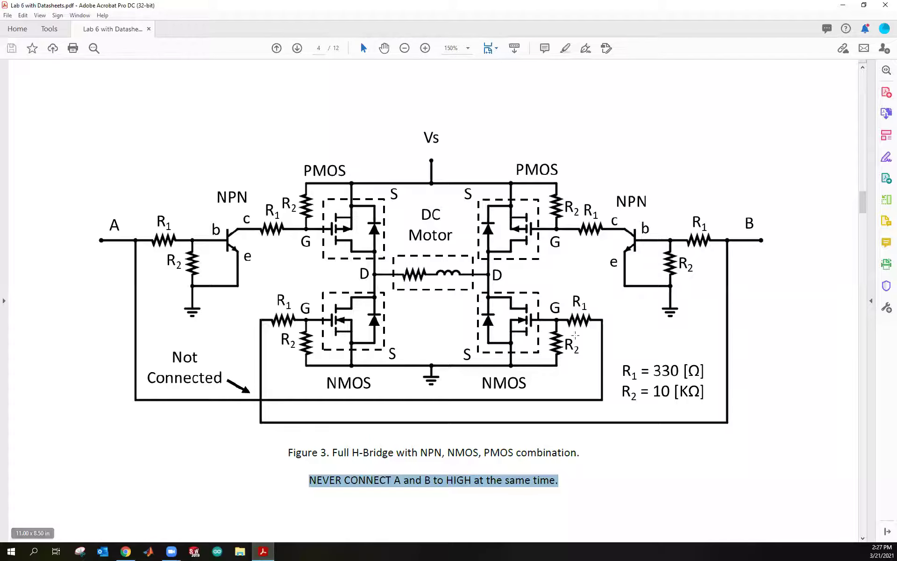
scroll(863, 199, up, 1)
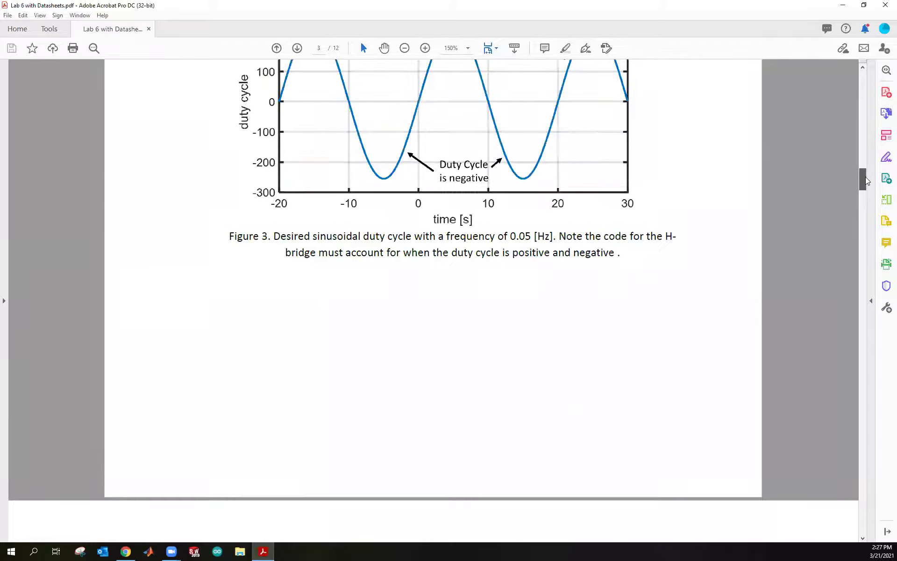
mouse_move(865, 180)
mouse_down()
mouse_move(865, 153)
mouse_move(865, 170)
mouse_up()
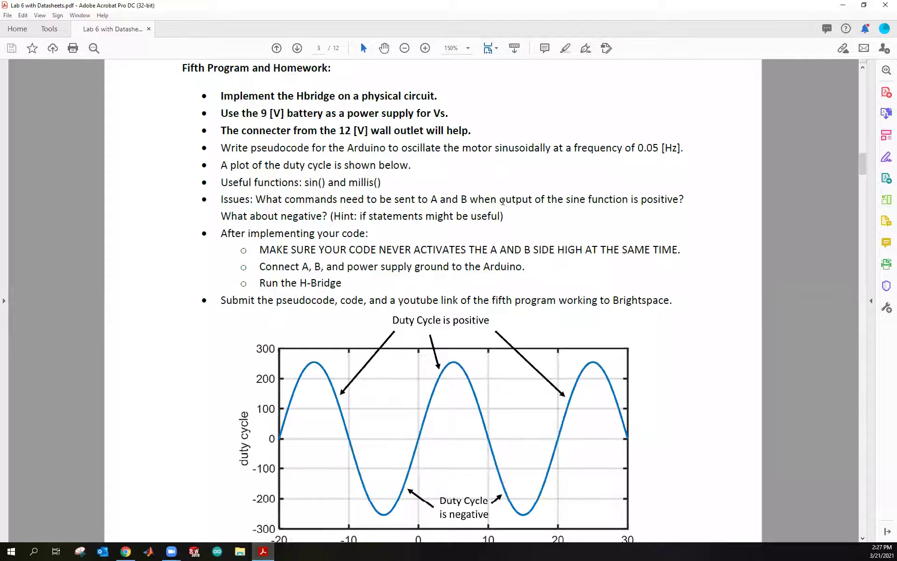
scroll(503, 201, up, 3)
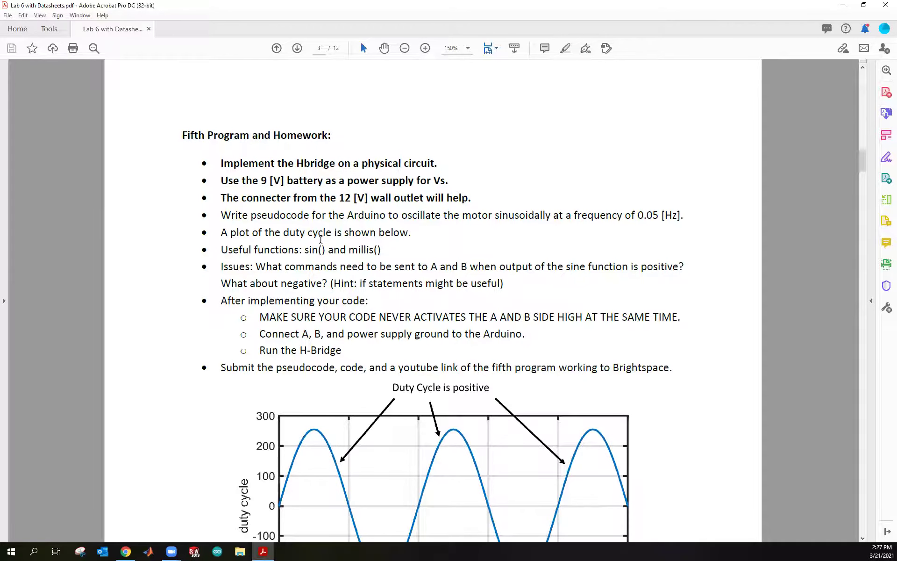
scroll(322, 241, down, 7)
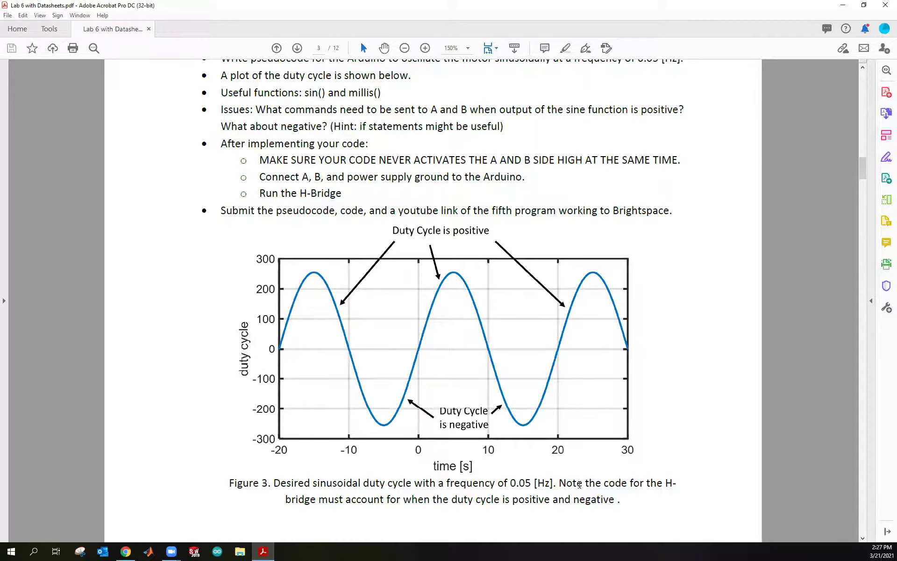
drag(579, 483, 595, 503)
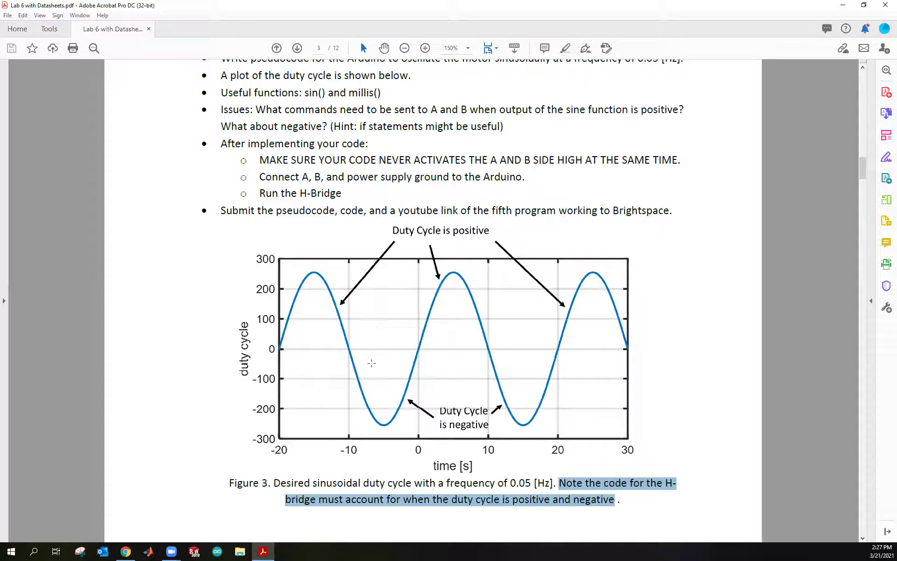
drag(362, 130, 484, 134)
click(467, 152)
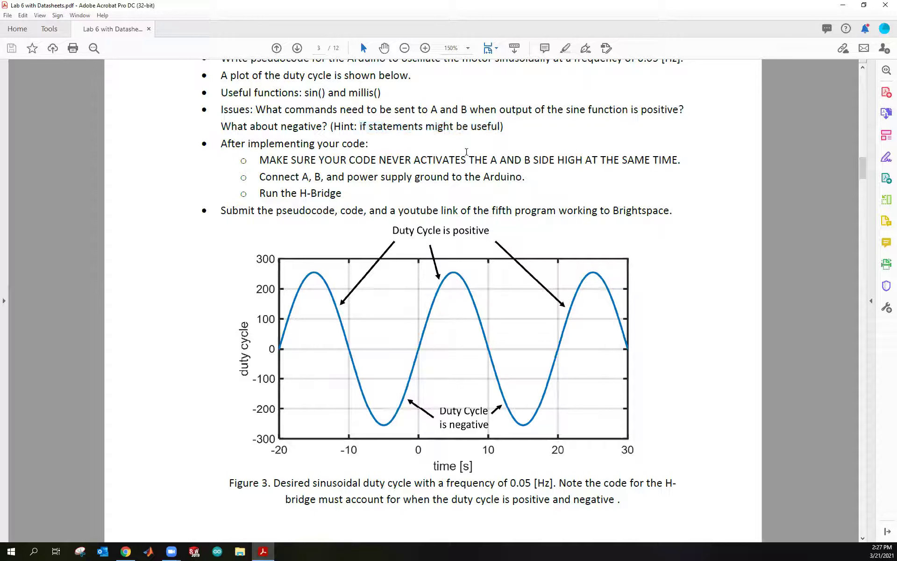
drag(306, 111, 380, 94)
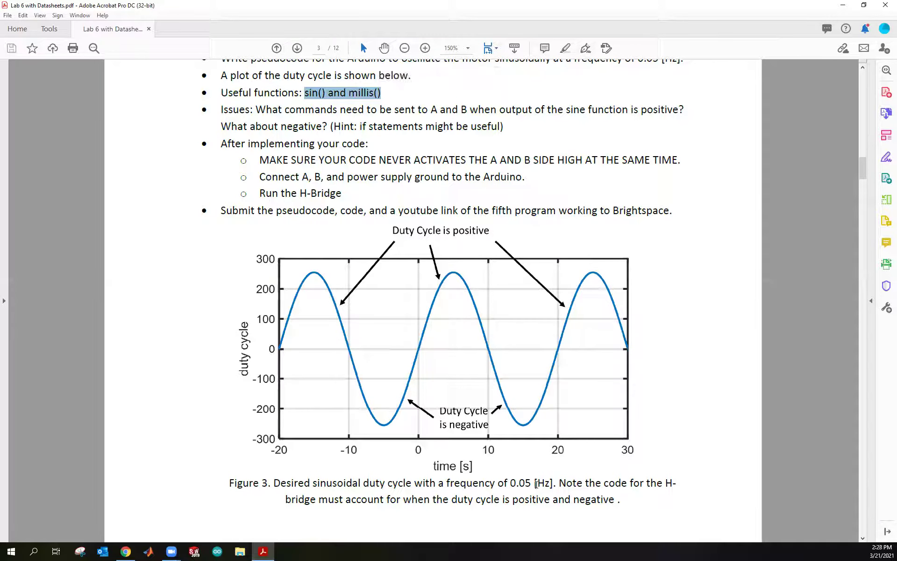
drag(536, 483, 512, 484)
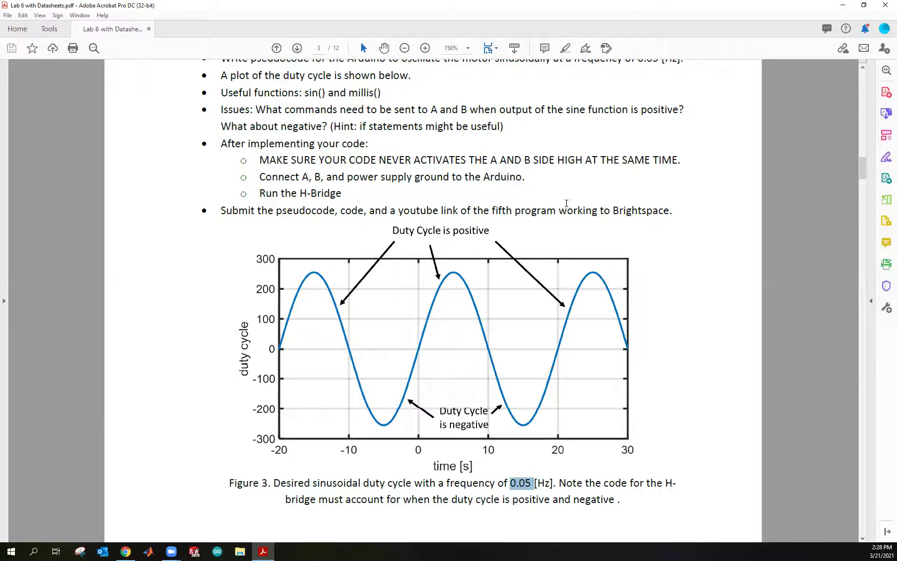
scroll(415, 206, up, 1)
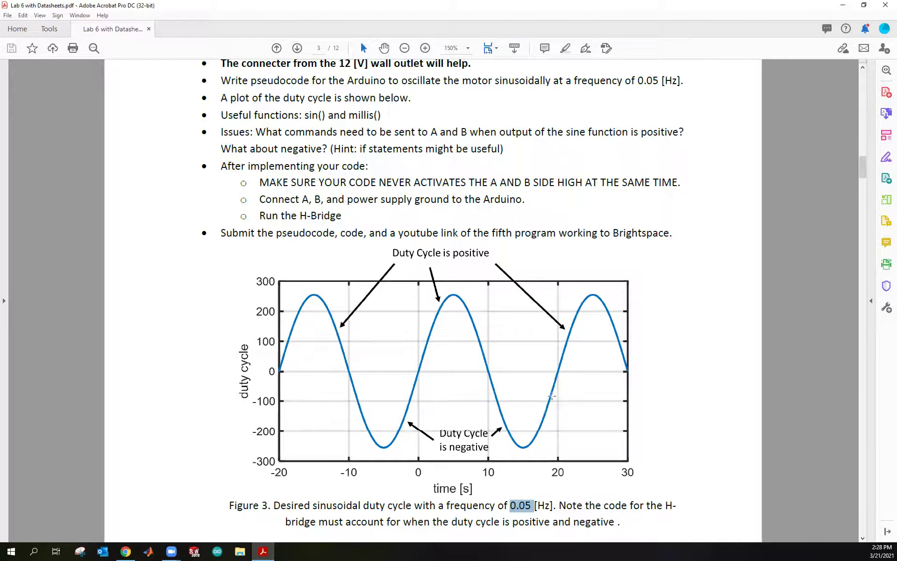
scroll(550, 394, up, 5)
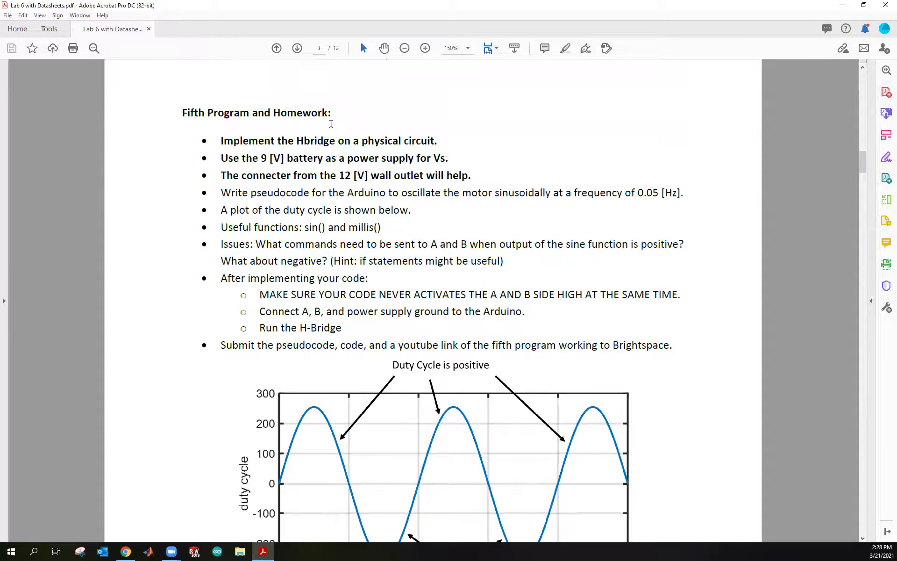
scroll(343, 288, down, 5)
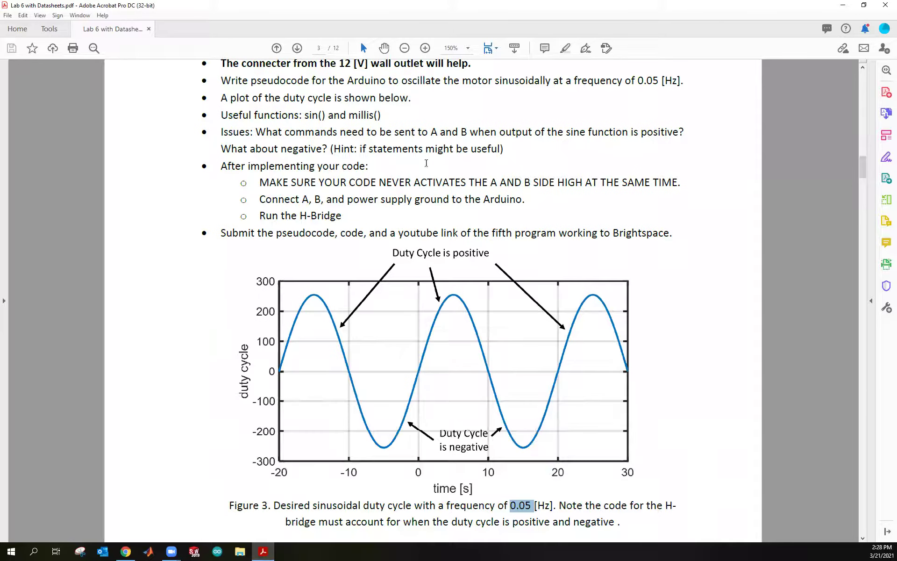
click(126, 551)
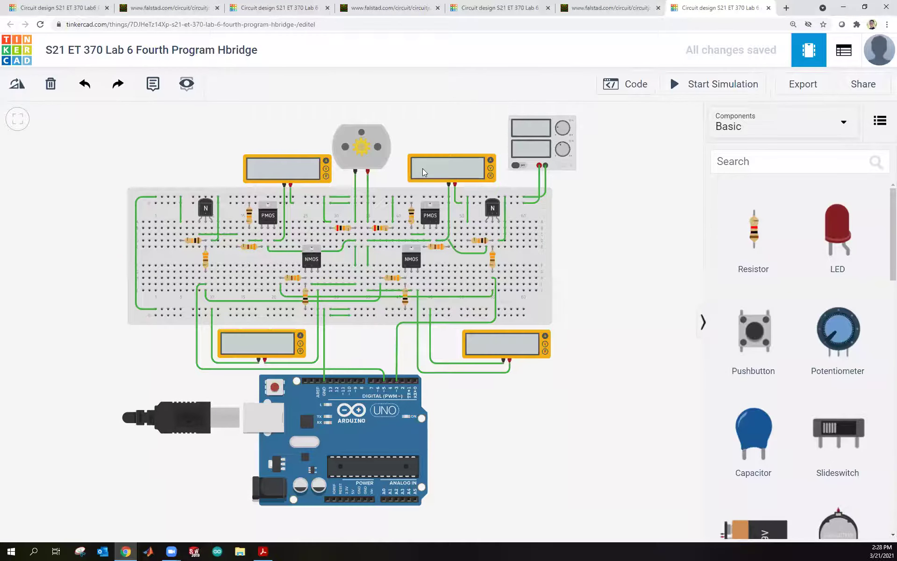
Start the H-bridge simulation so the motor spins with about 70 mA through one side.
click(692, 93)
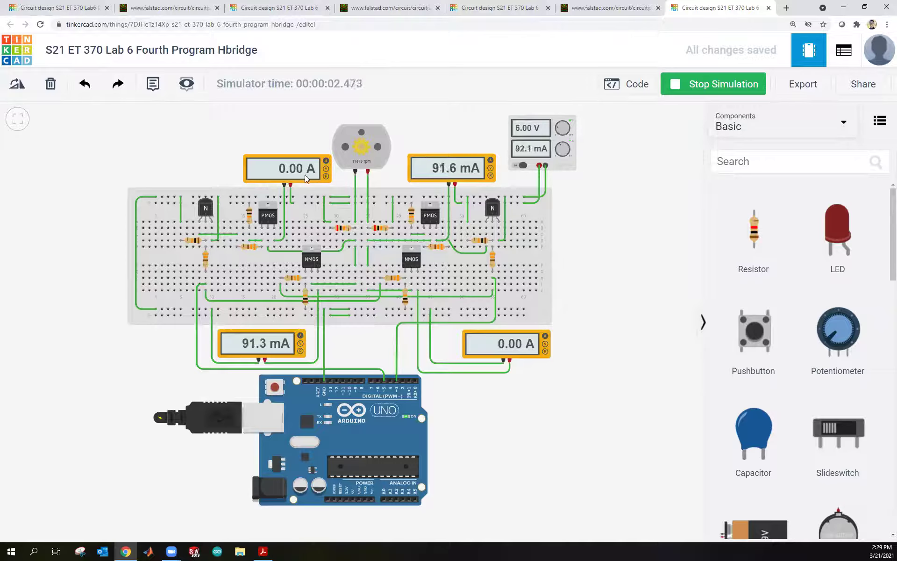
Stop the simulation and return to the handout's Figure 3 sinusoidal 0.05 Hz duty-cycle plot on page 3.
click(713, 89)
click(262, 550)
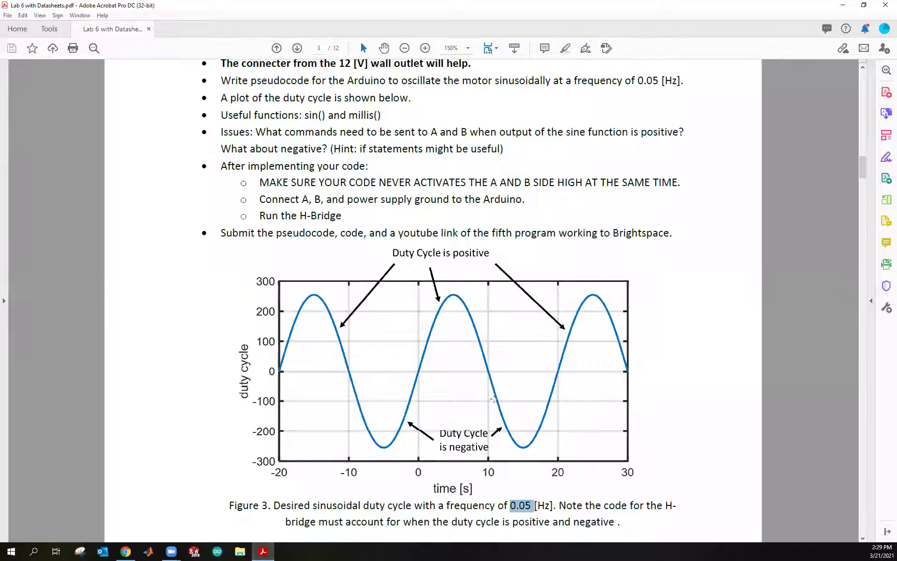
scroll(526, 374, down, 1)
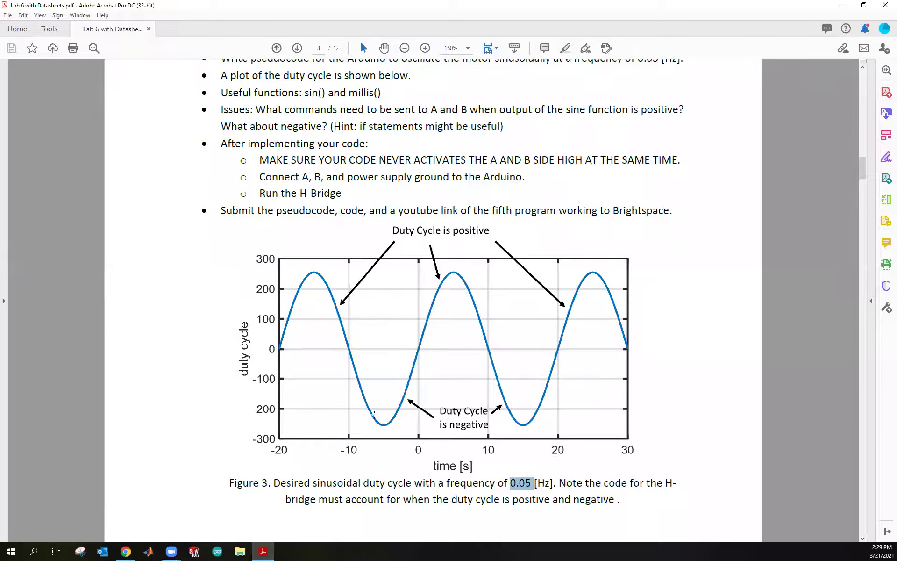
scroll(552, 420, down, 10)
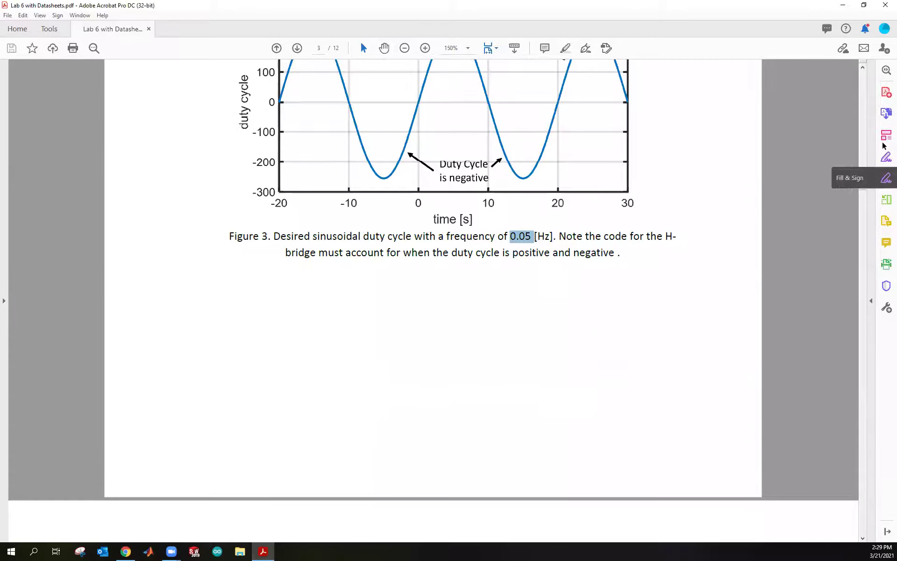
drag(865, 182, 863, 203)
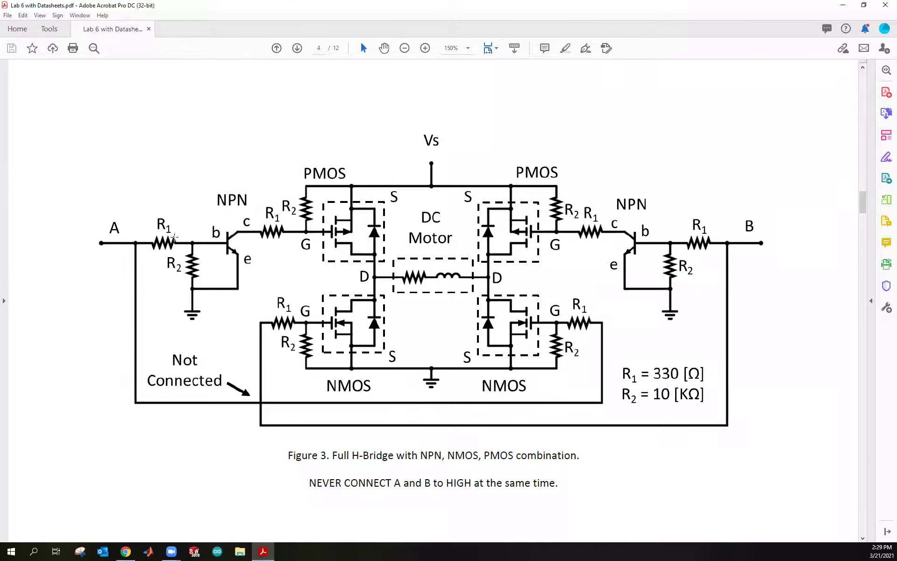
drag(863, 206, 837, 467)
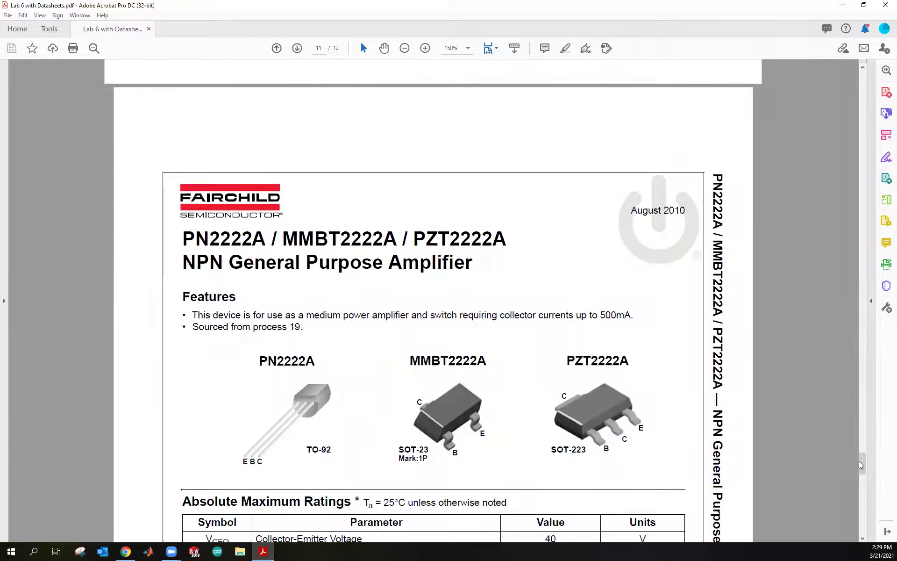
drag(862, 463, 872, 175)
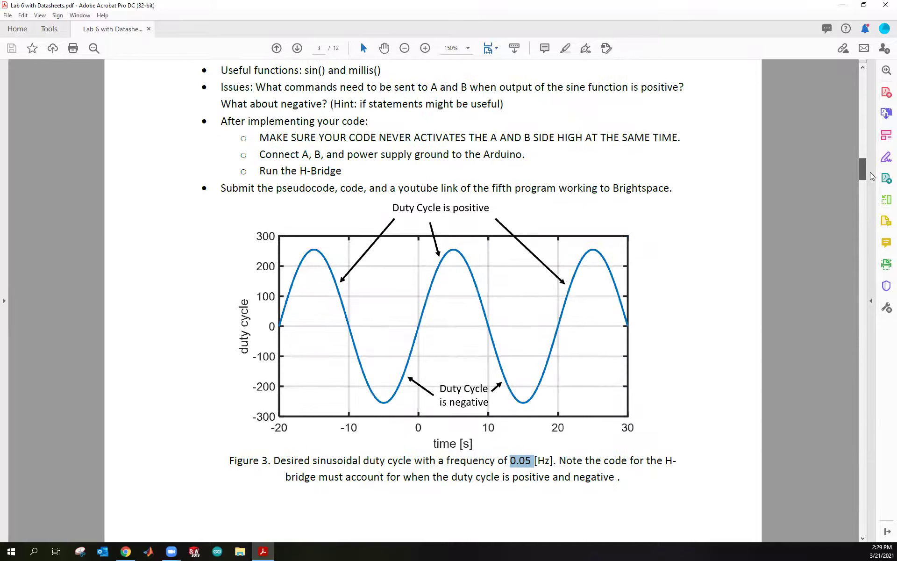